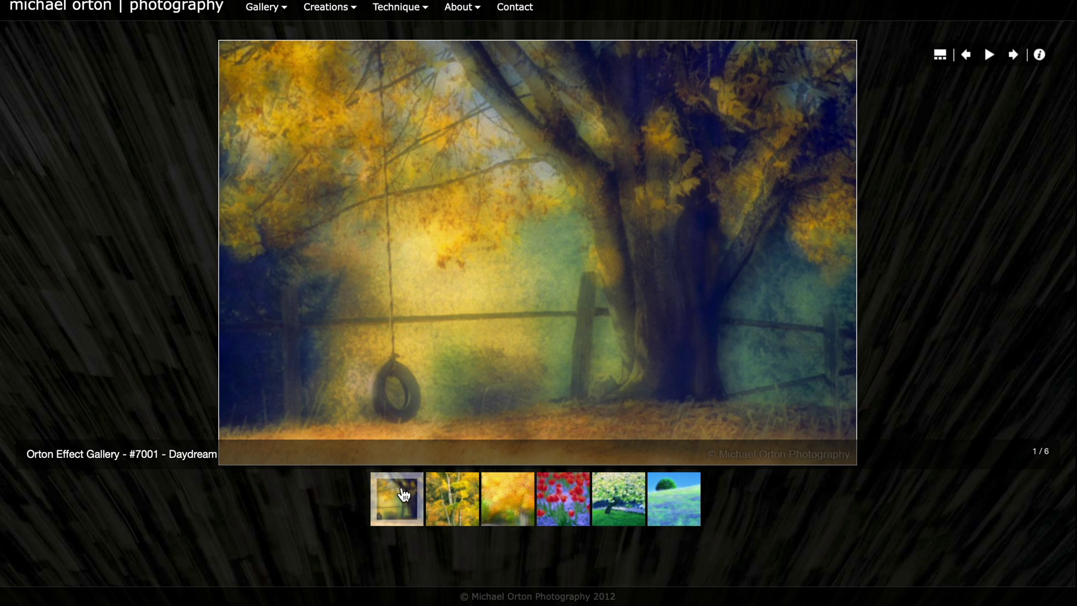
- Page through the Orton Effect Gallery photos, from Aglow and Tranquility Trail to Field of Blue (6/6)
click(452, 499)
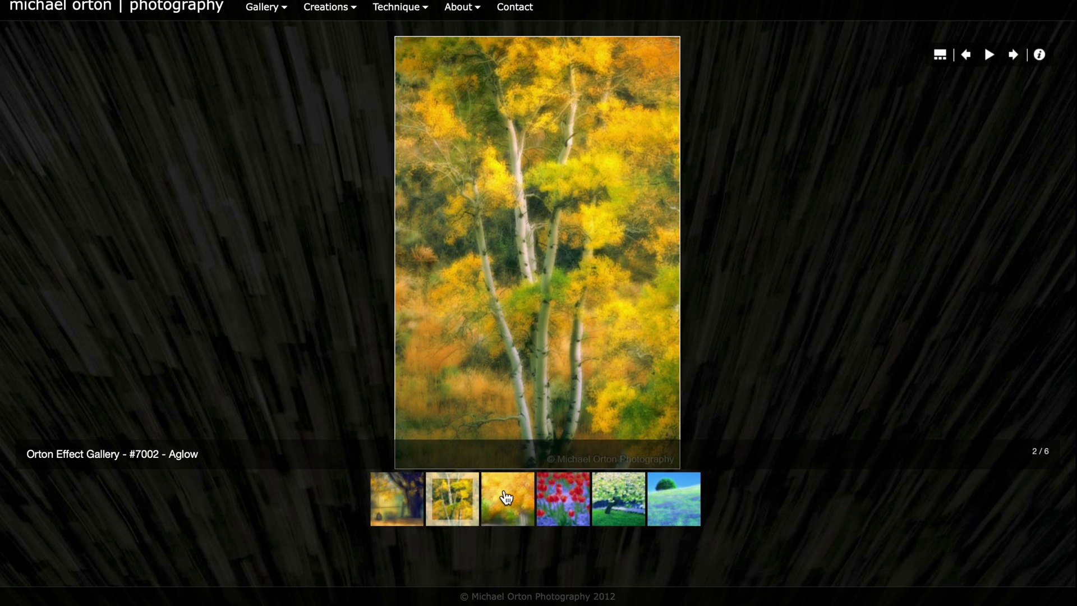
click(506, 498)
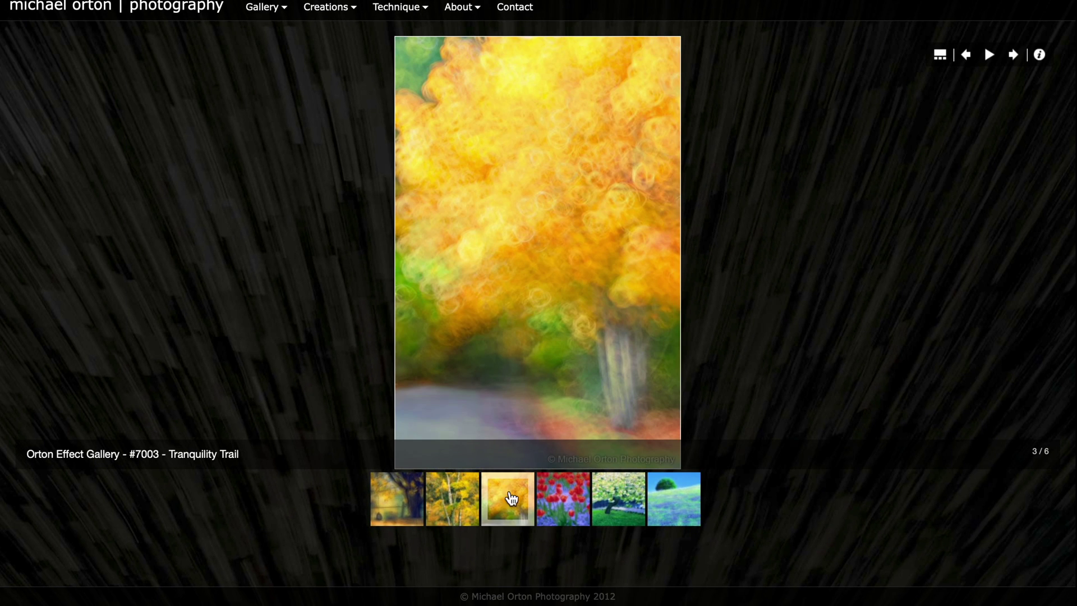
click(567, 503)
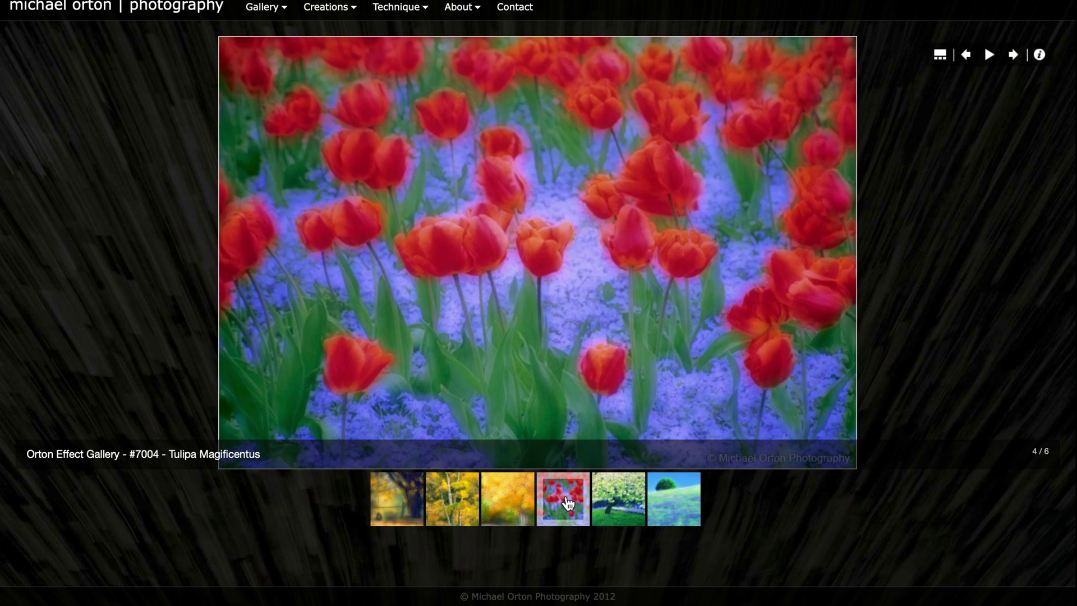
click(617, 501)
click(667, 502)
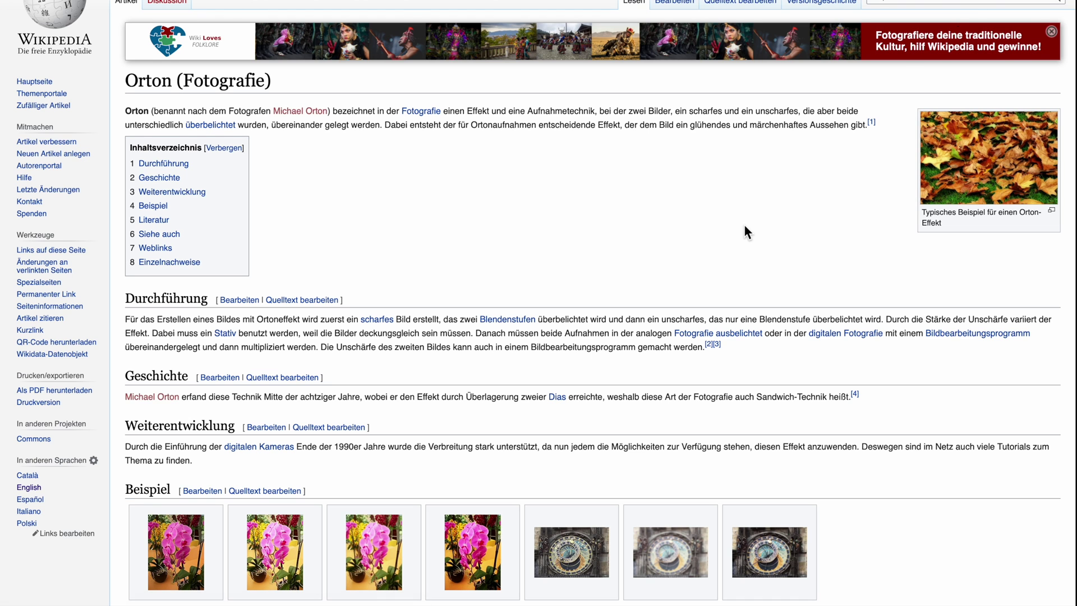
- Scroll the Orton (Fotografie) article, then highlight and deselect the Durchführung paragraph
scroll(746, 230, down, 1)
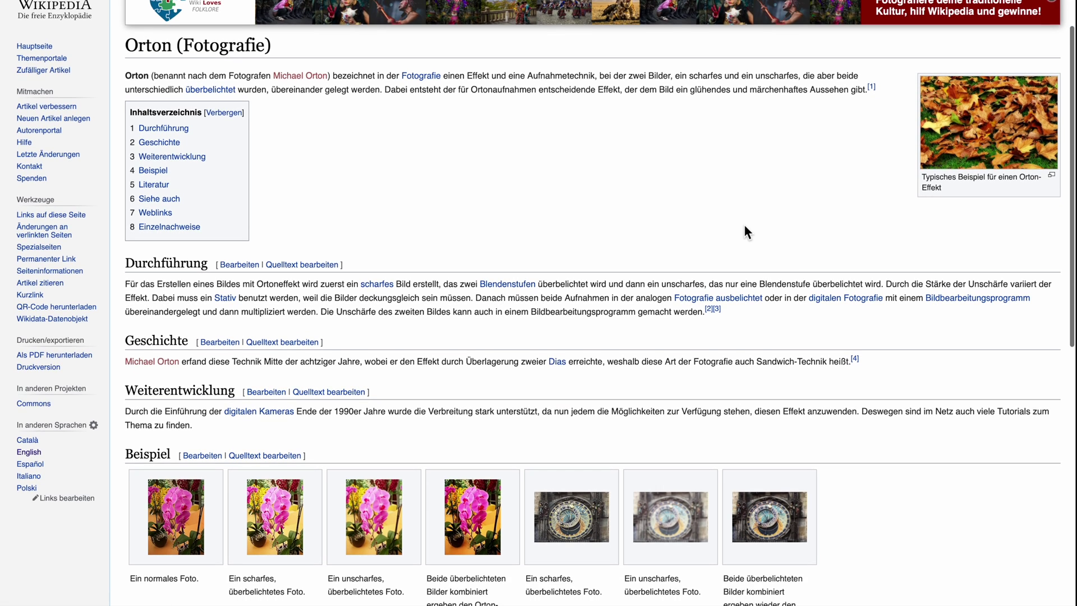
scroll(745, 227, down, 3)
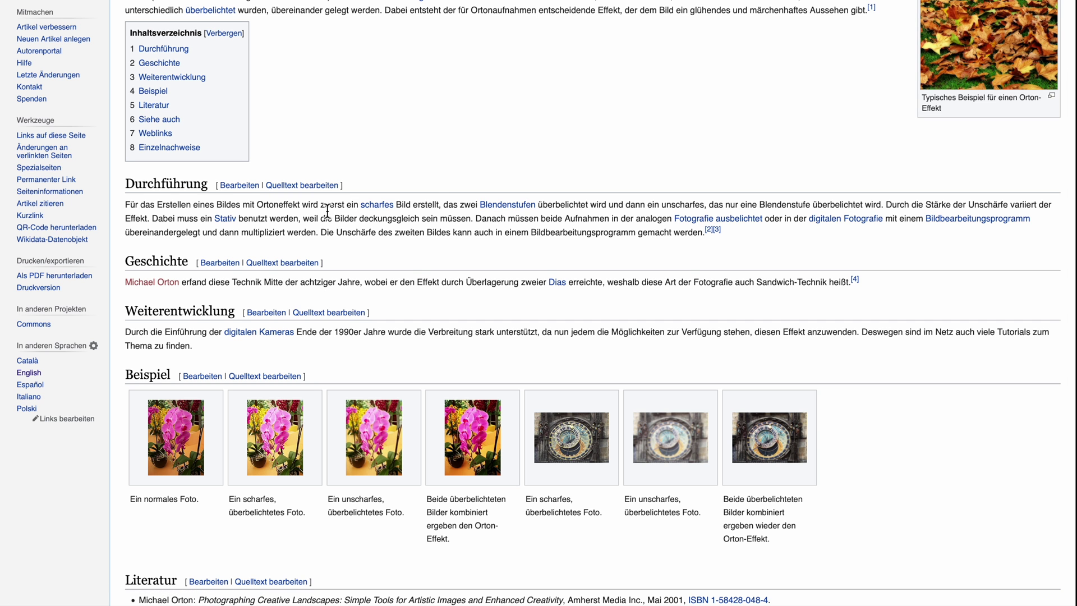
drag(312, 204, 375, 241)
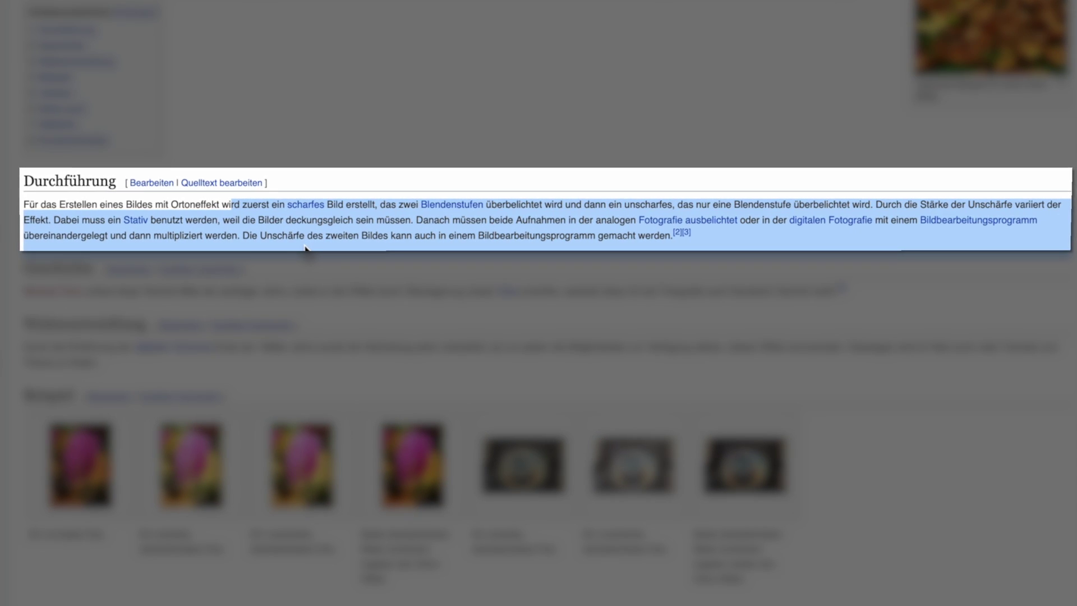
click(304, 183)
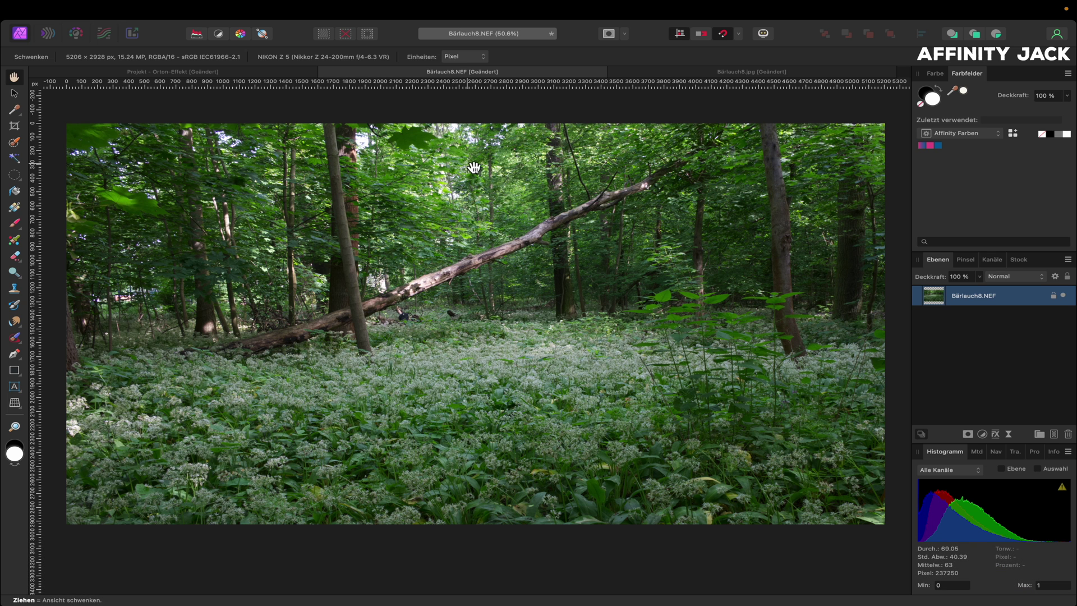
- Switch to the Bärlauch8.jpg document
click(674, 73)
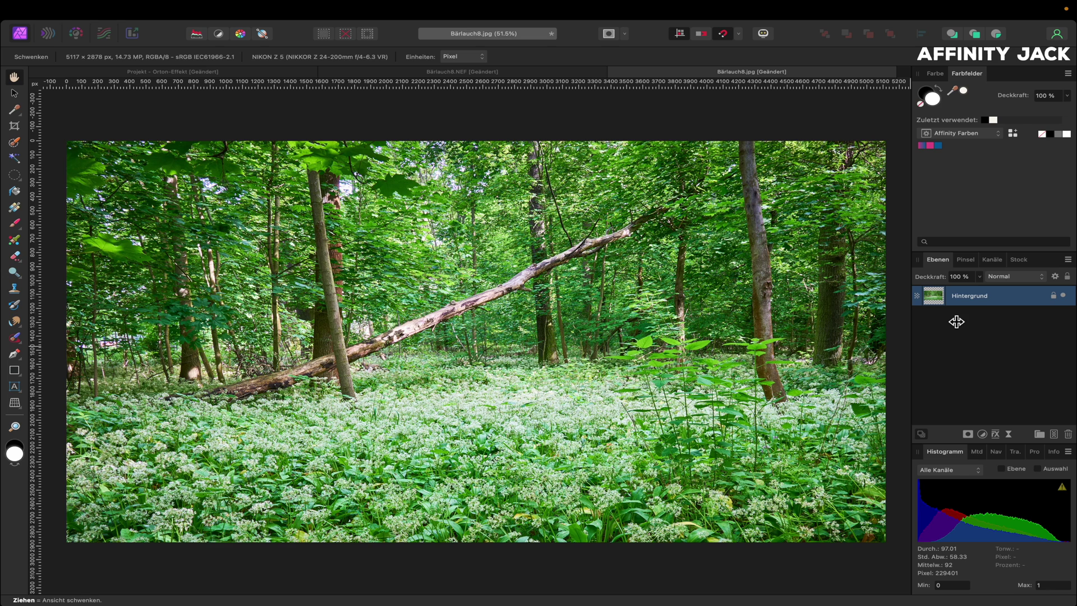
- Duplicate the background layer twice and group both copies as 'klassisch'
key(super+j)
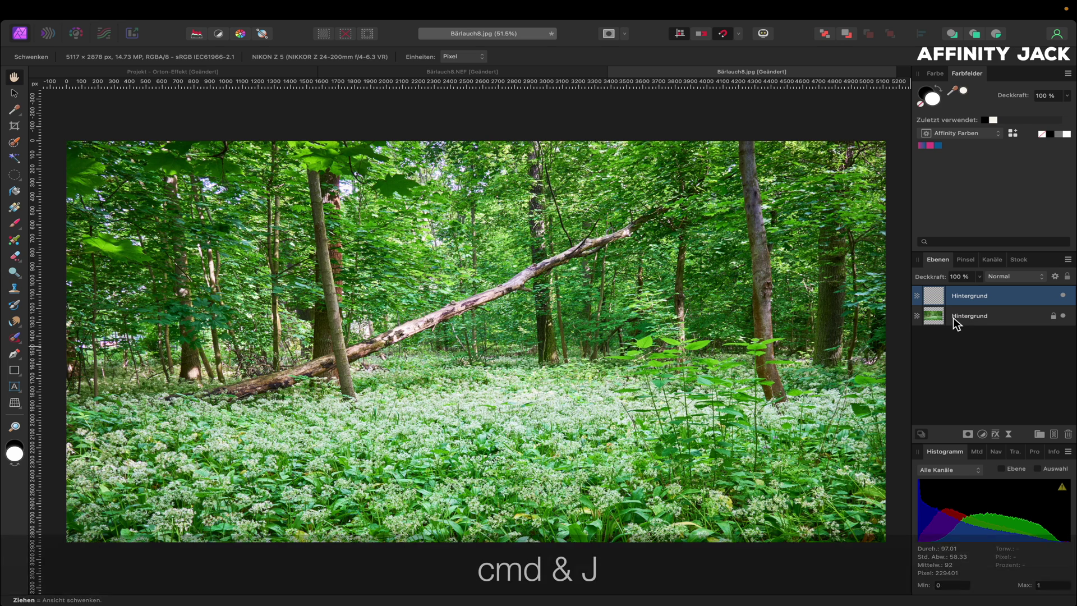
key(super+j)
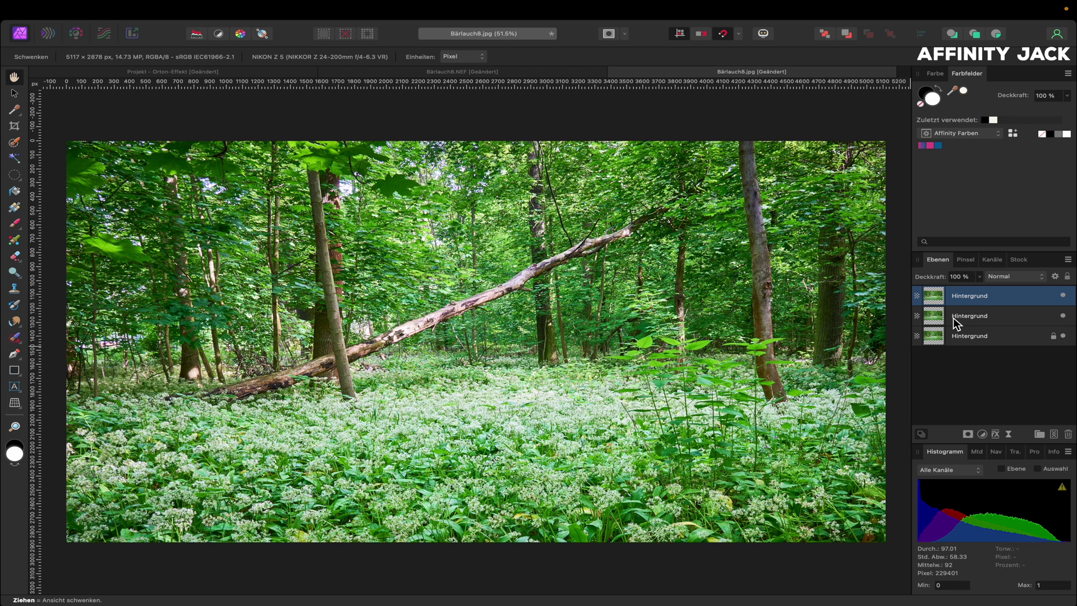
shift+click(948, 317)
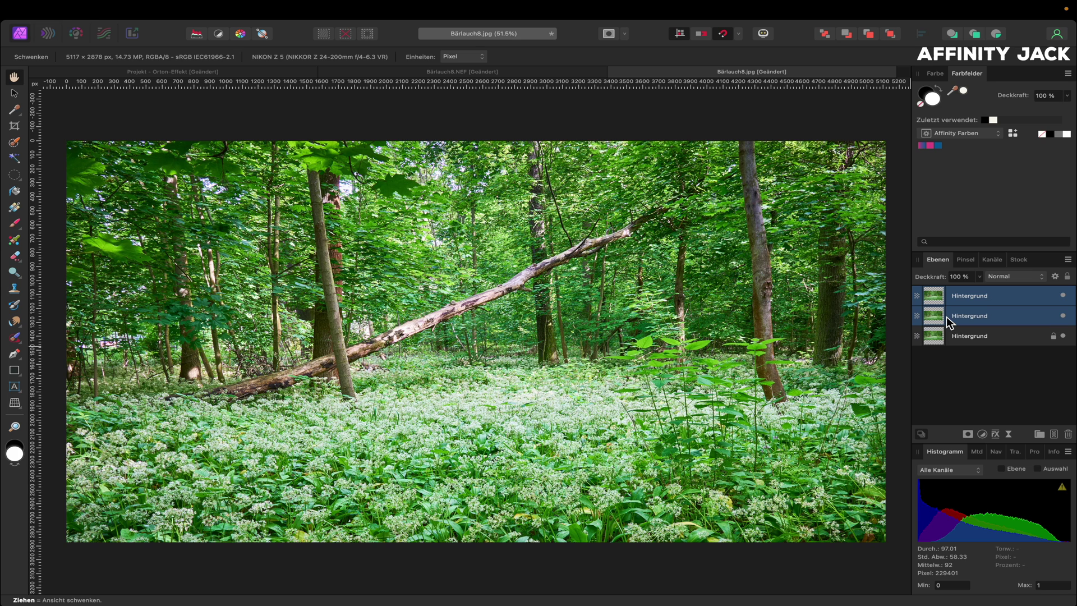
key(super+g)
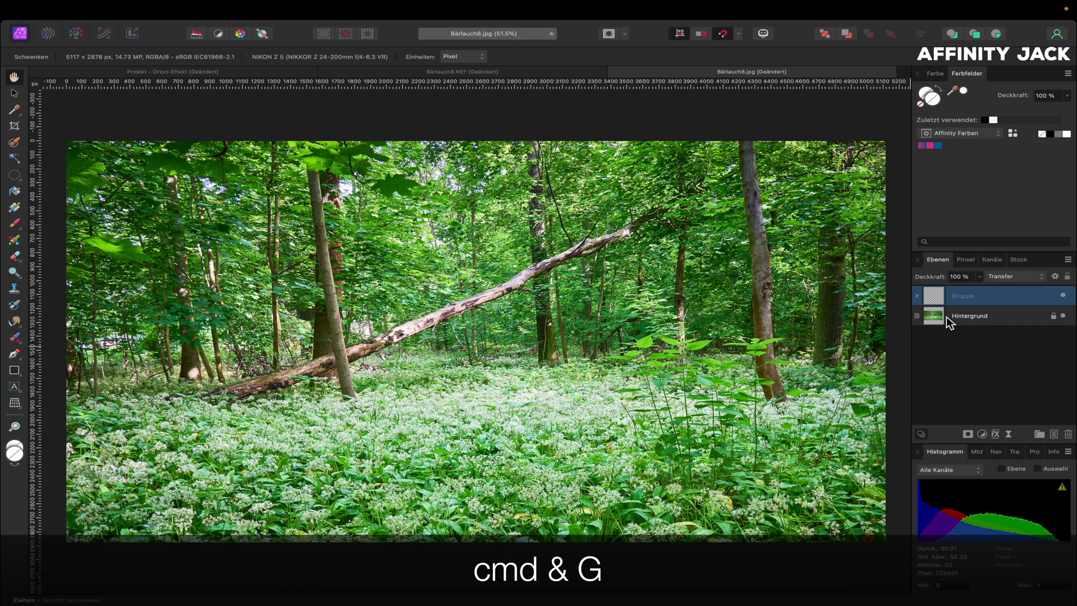
double_click(955, 296)
text(klassisch)
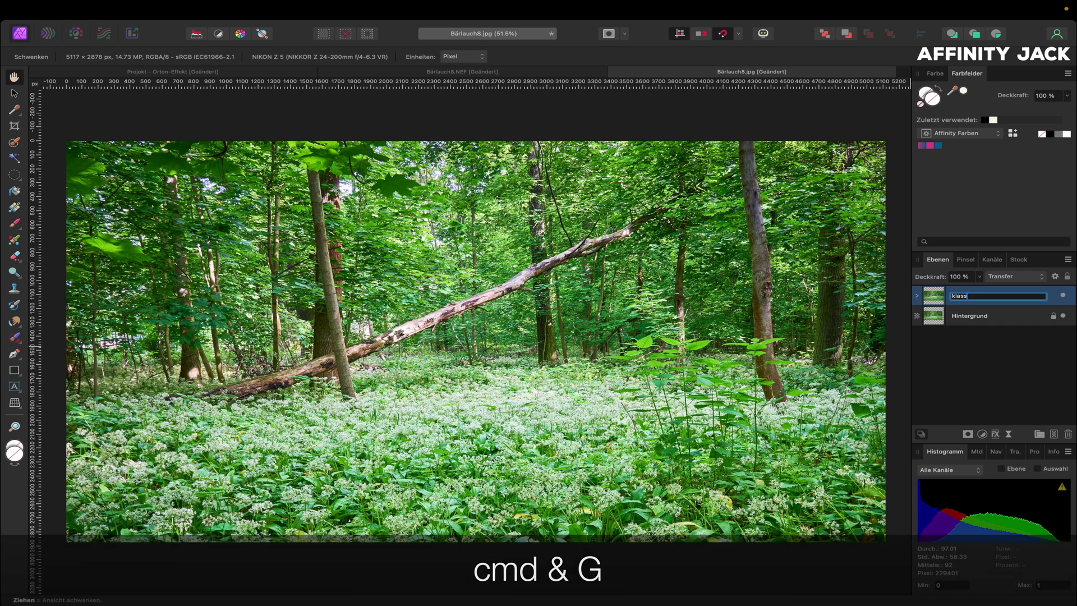
key(Return)
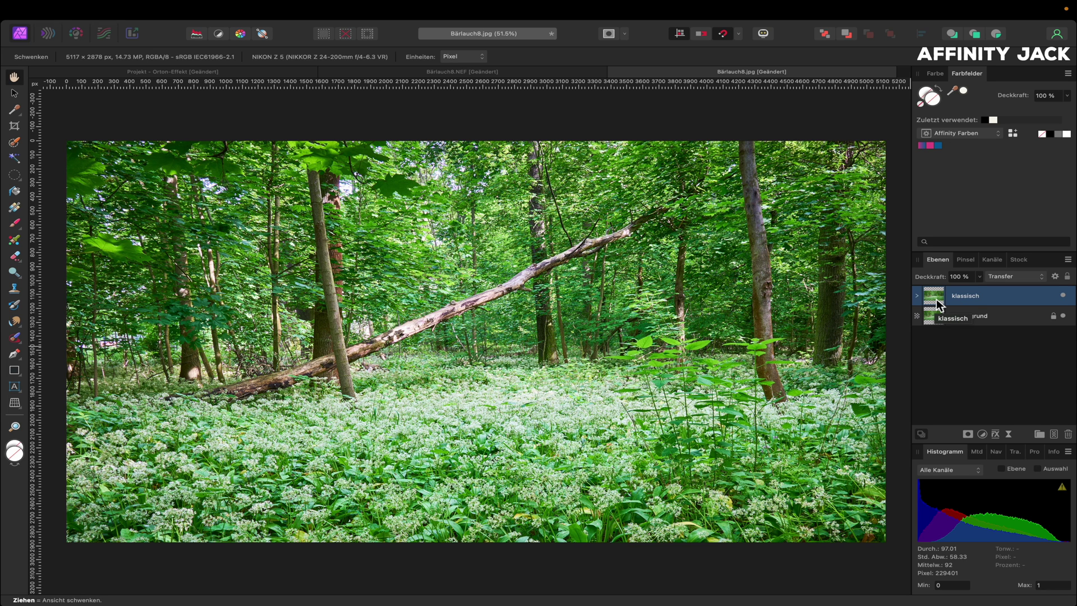
- Duplicate the klassisch group, name the copy 'variabel', and hide it
key(super+j)
double_click(960, 296)
text(variabel)
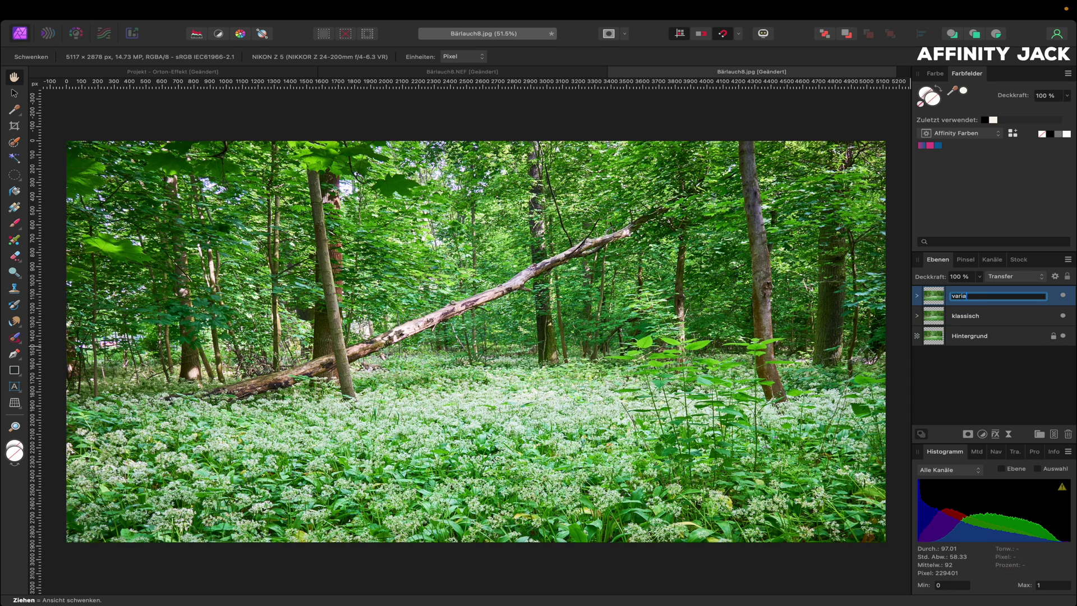
key(Return)
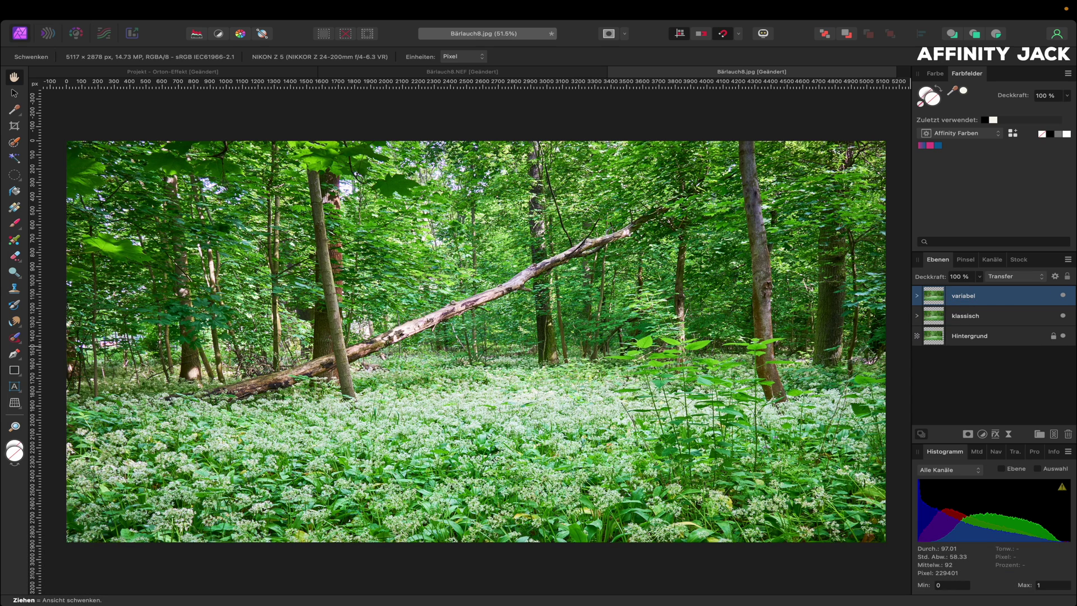
click(1063, 296)
- Expand klassisch, hide its upper copy, and select the lower copy
click(1008, 317)
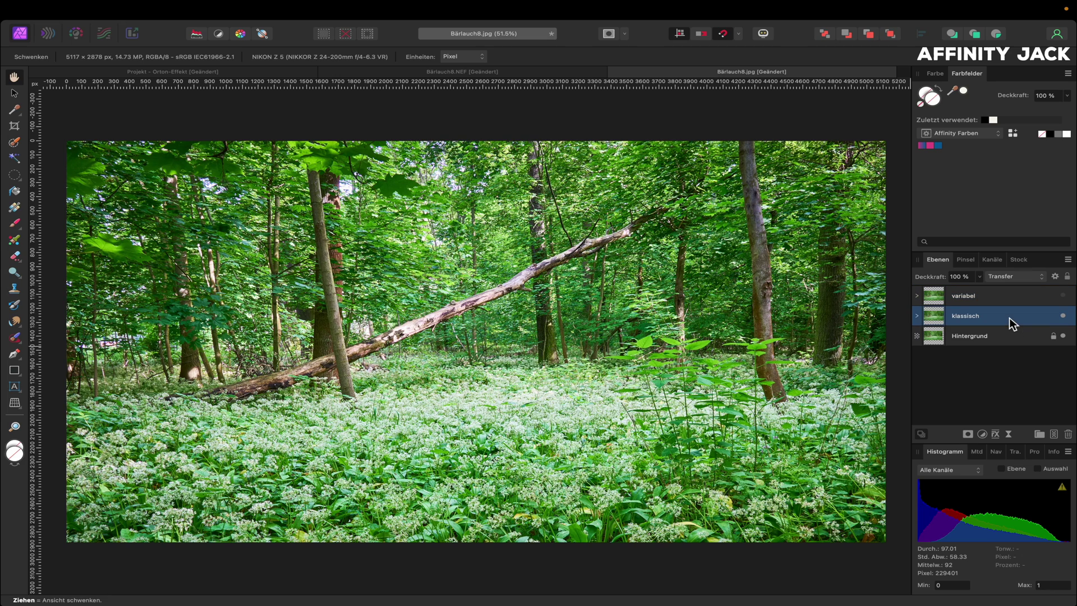
click(917, 315)
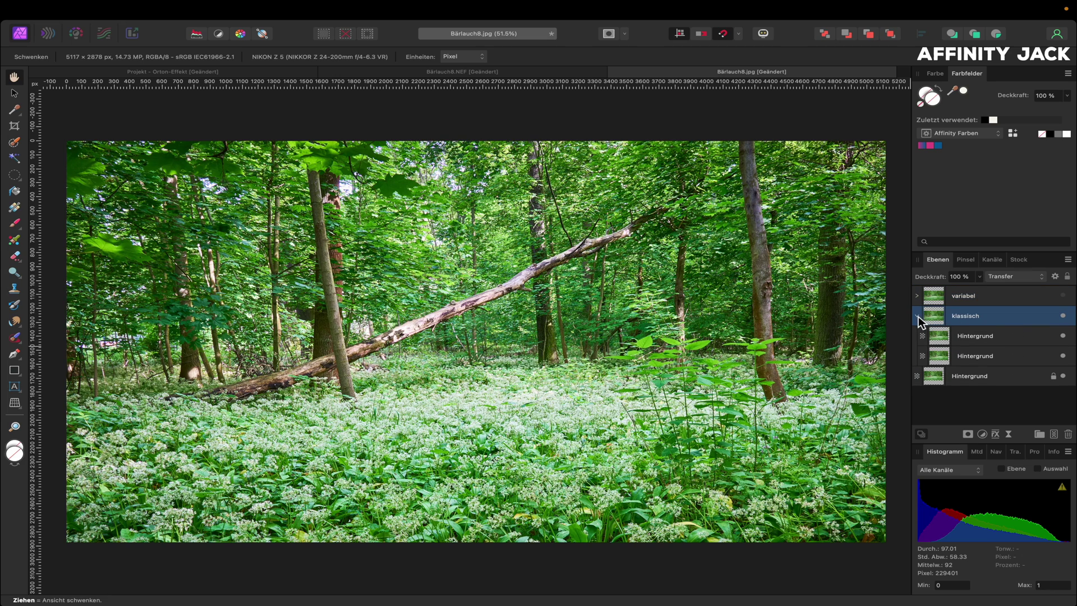
click(1062, 336)
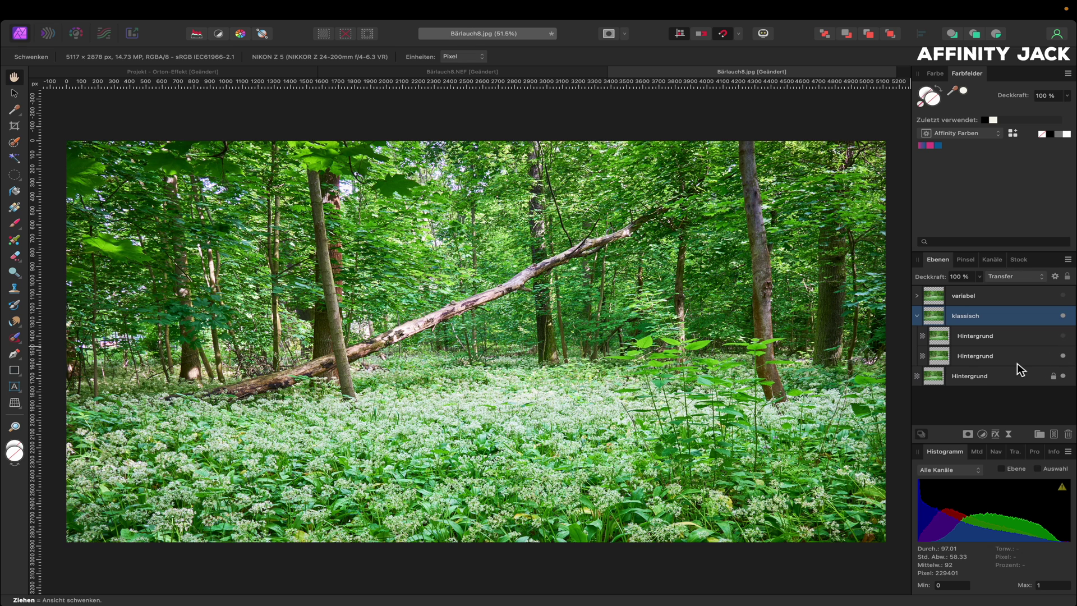
click(981, 356)
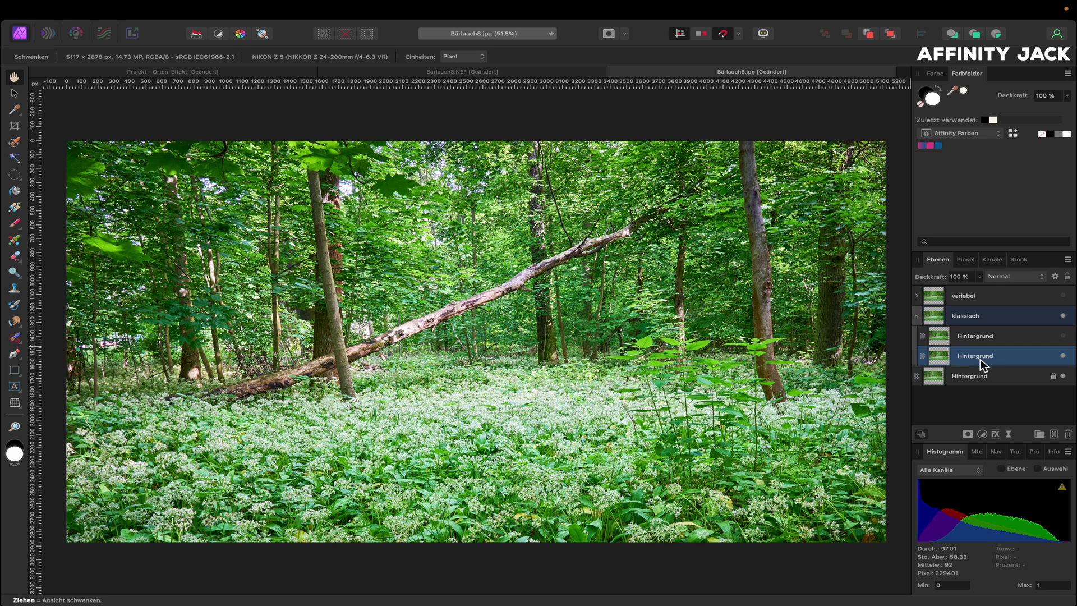
- Nest an Exposure (Belichtung) adjustment of +2 into the lower background copy
click(982, 434)
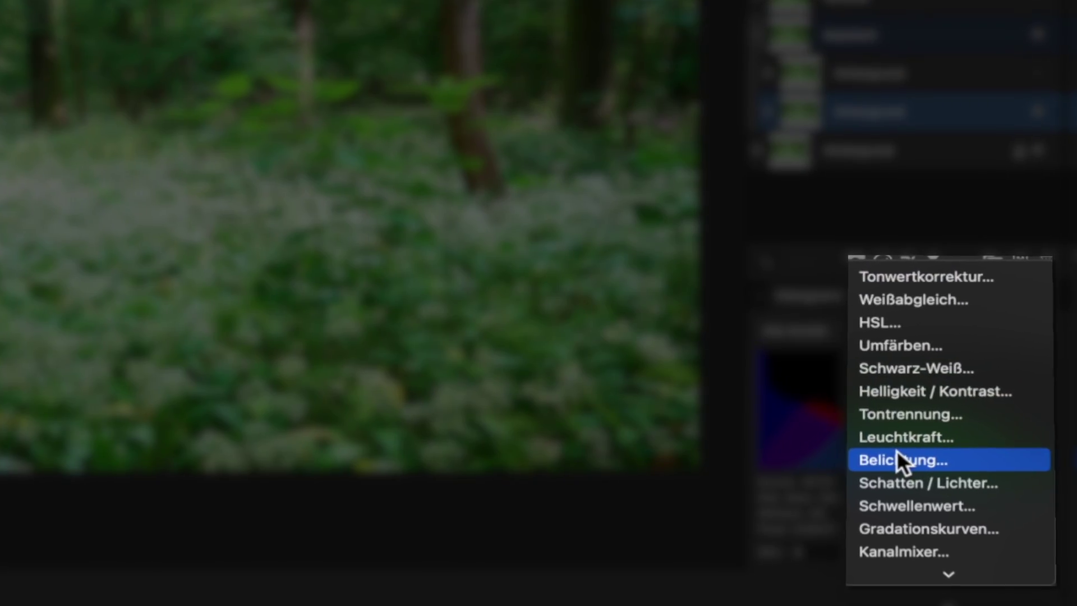
click(908, 456)
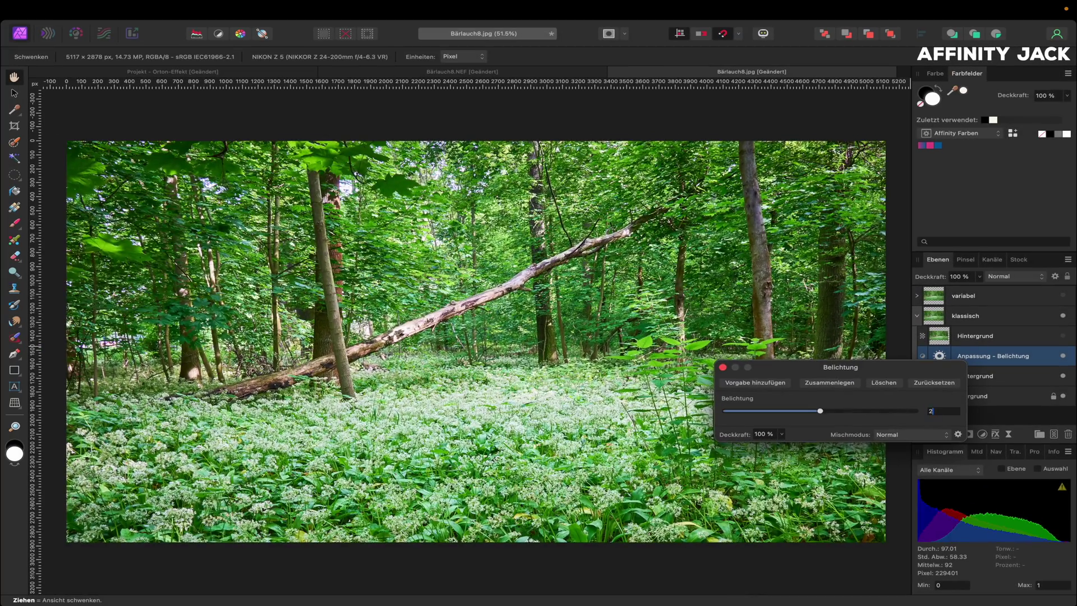
text(2)
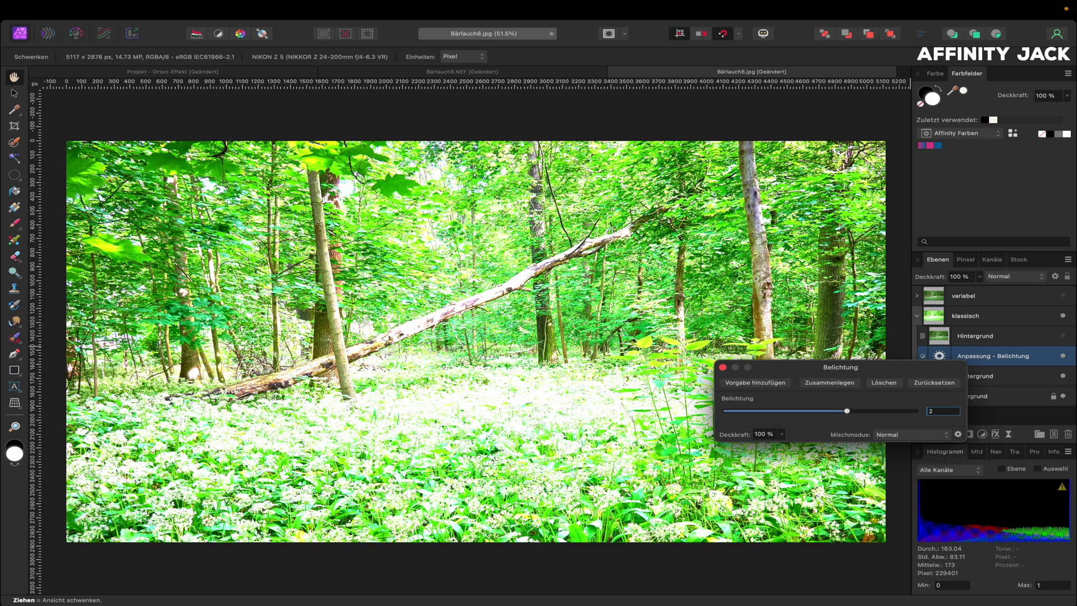
click(722, 367)
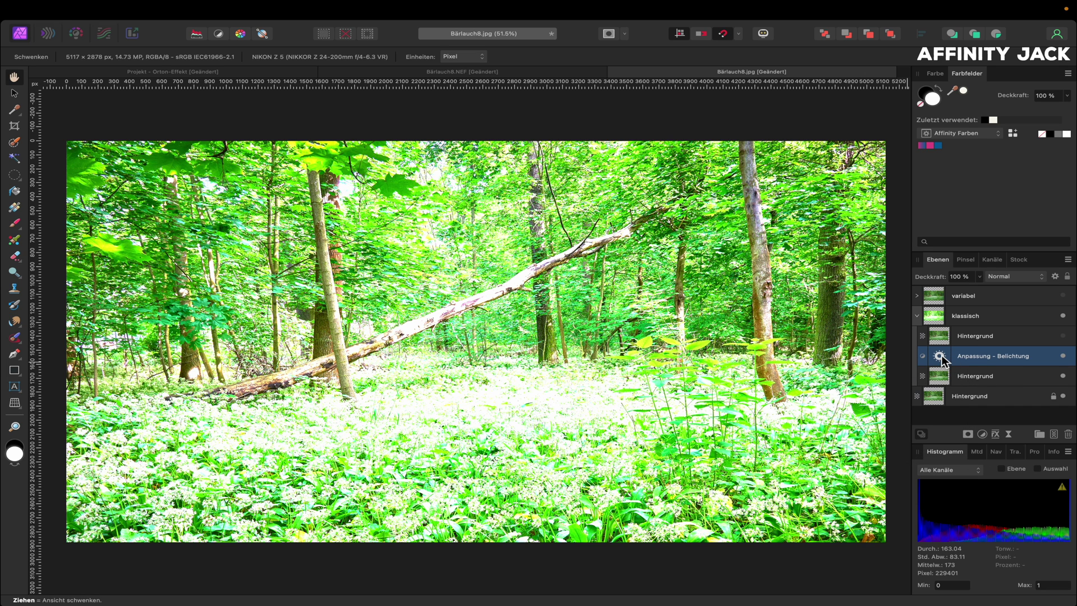
drag(940, 359, 947, 372)
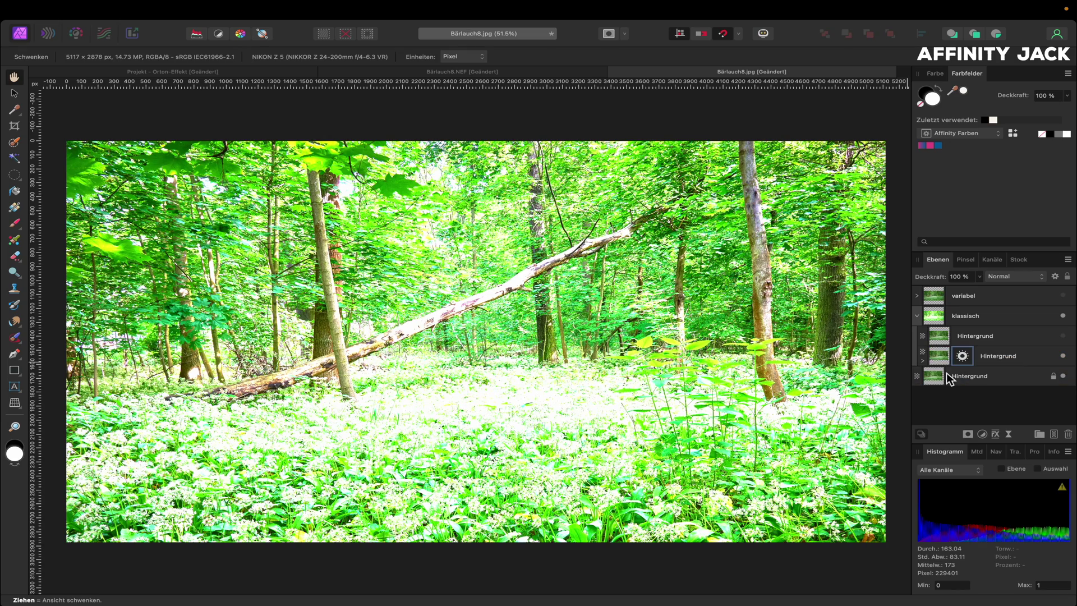
- Rename the exposure-brightened background copy to '2x'
click(1062, 376)
click(986, 358)
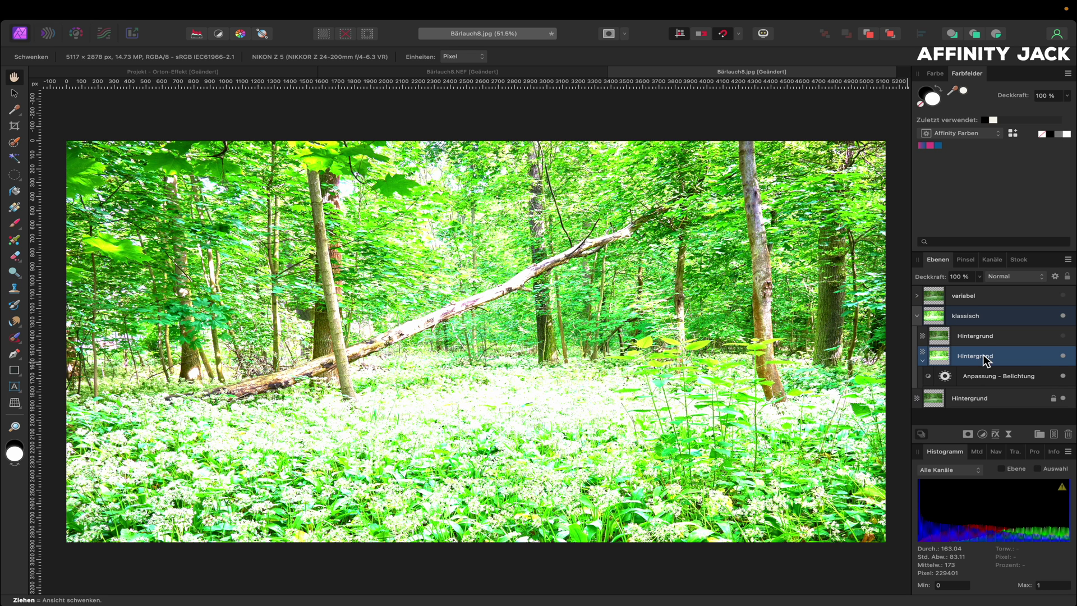
double_click(984, 355)
text(2x)
key(Return)
- Rename the upper copy to '1x glow' and make it visible again
click(970, 338)
double_click(968, 337)
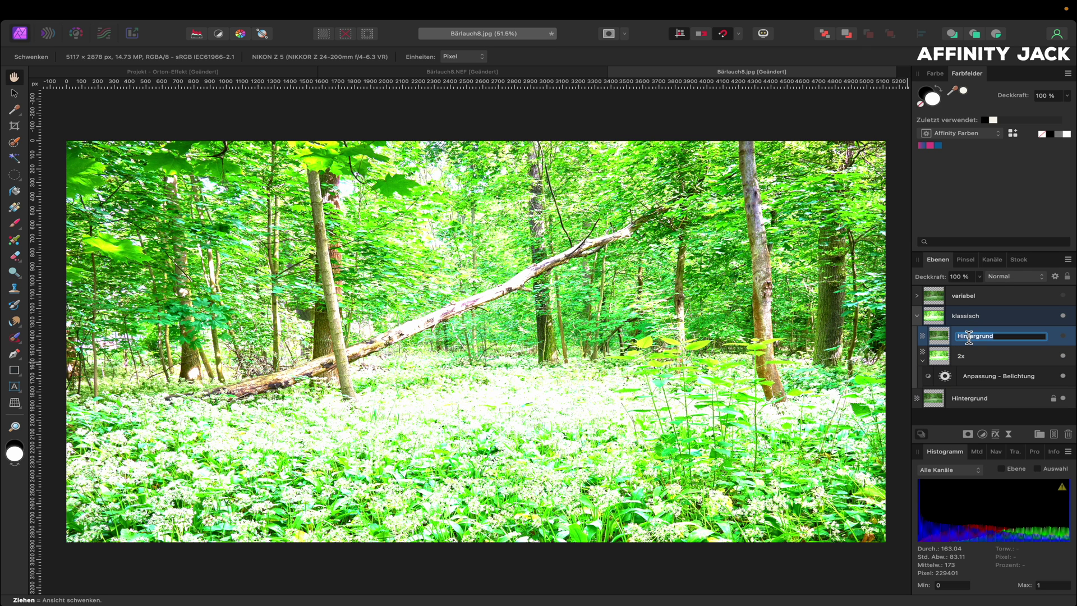
text(1x glow)
key(Return)
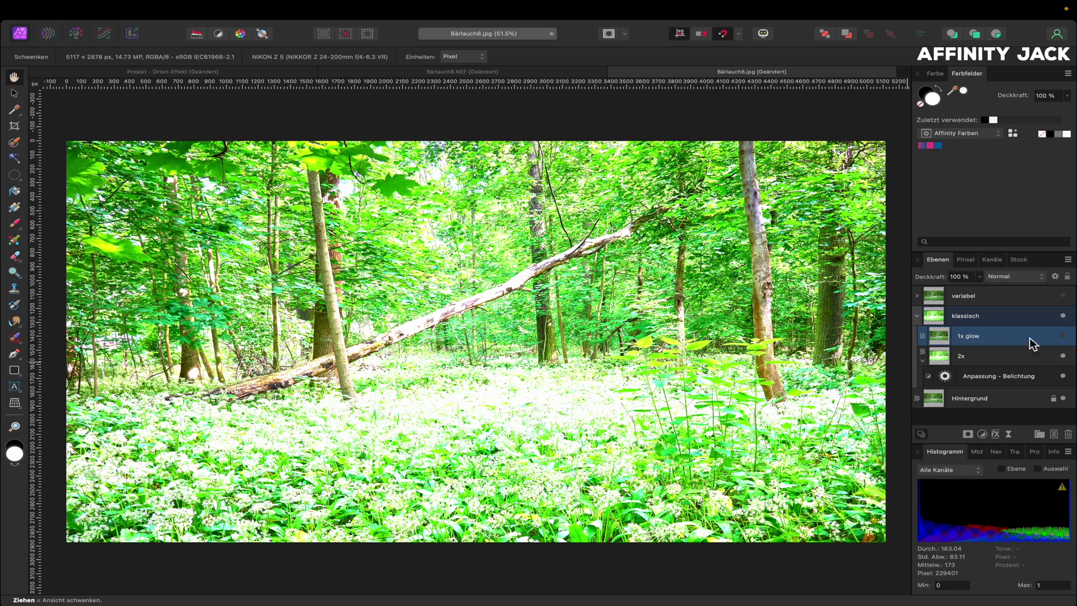
click(1062, 335)
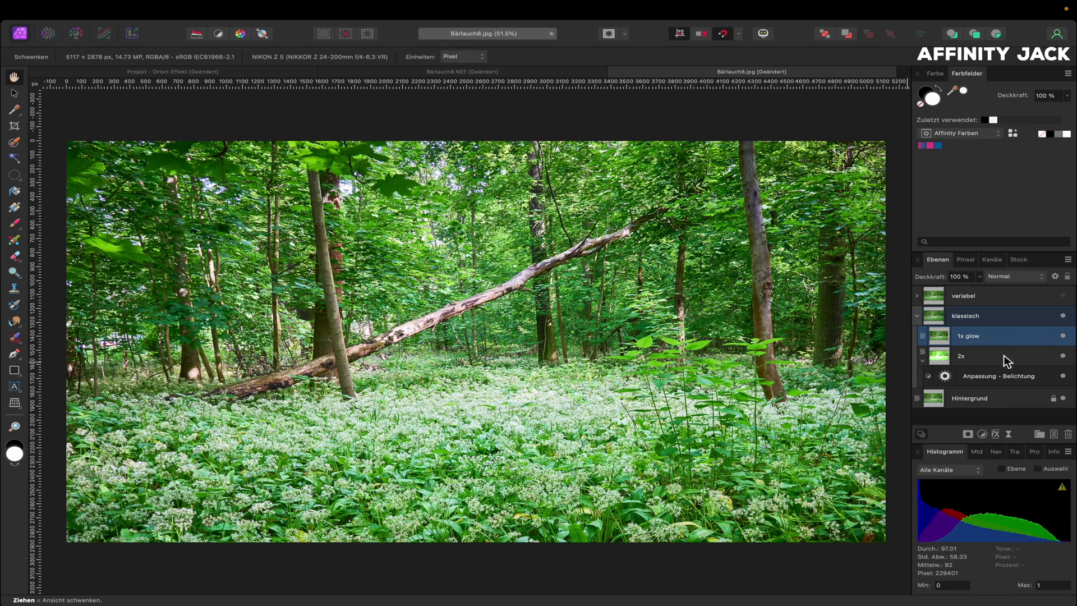
- Nest an Exposure adjustment of +1 inside the 1x glow layer, then select that layer
click(982, 434)
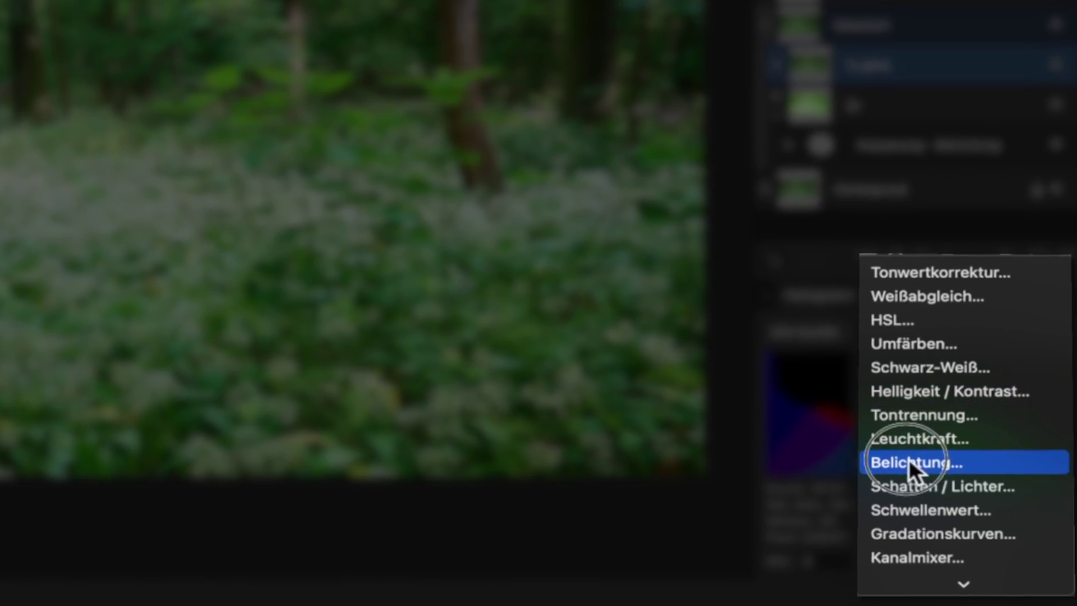
click(909, 461)
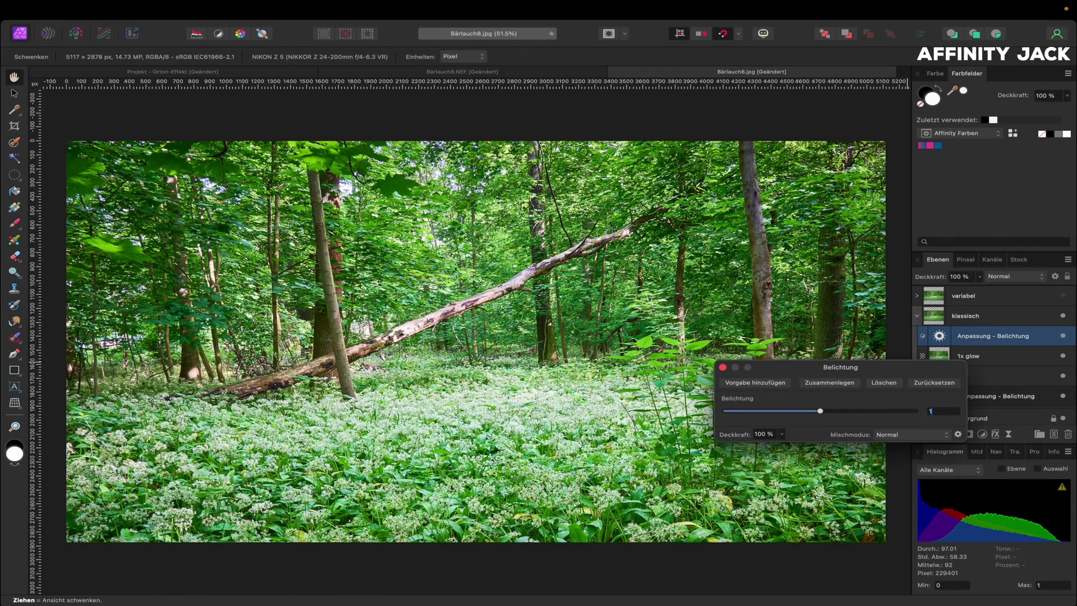
key(Return)
click(722, 367)
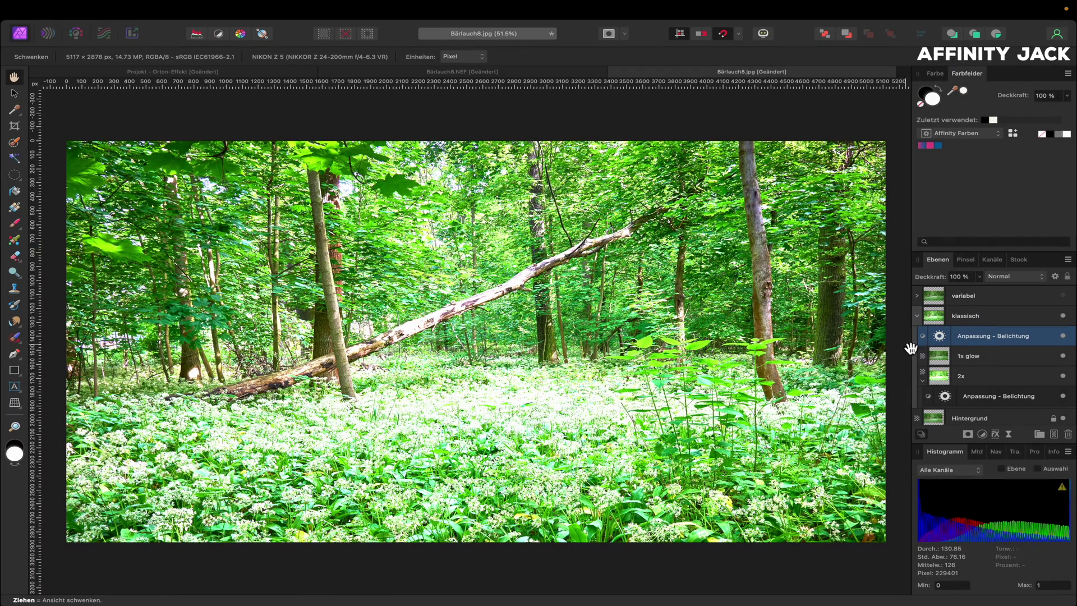
drag(950, 337, 947, 359)
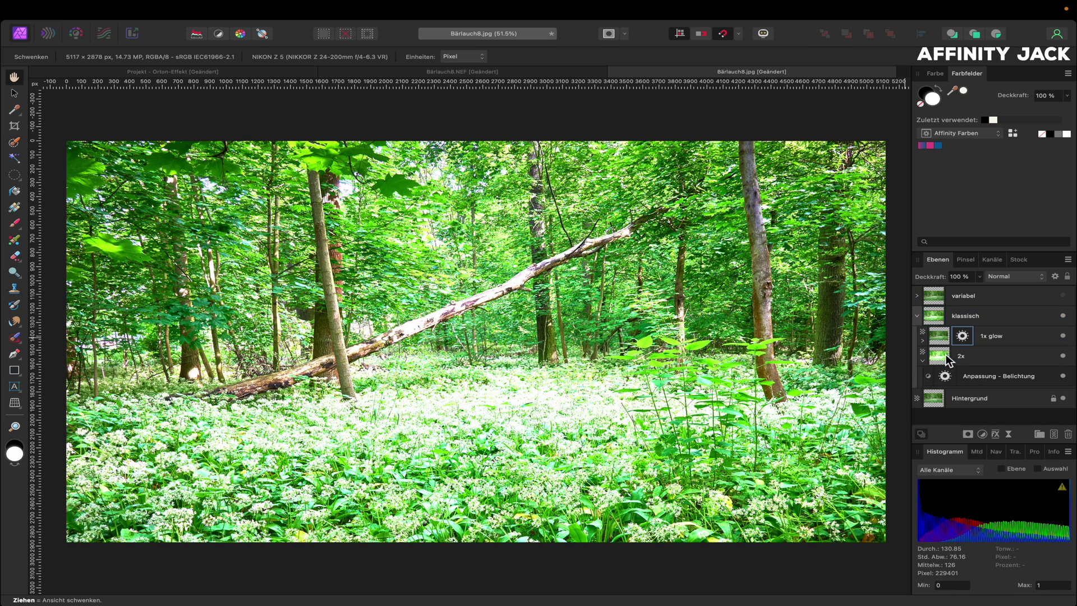
click(921, 340)
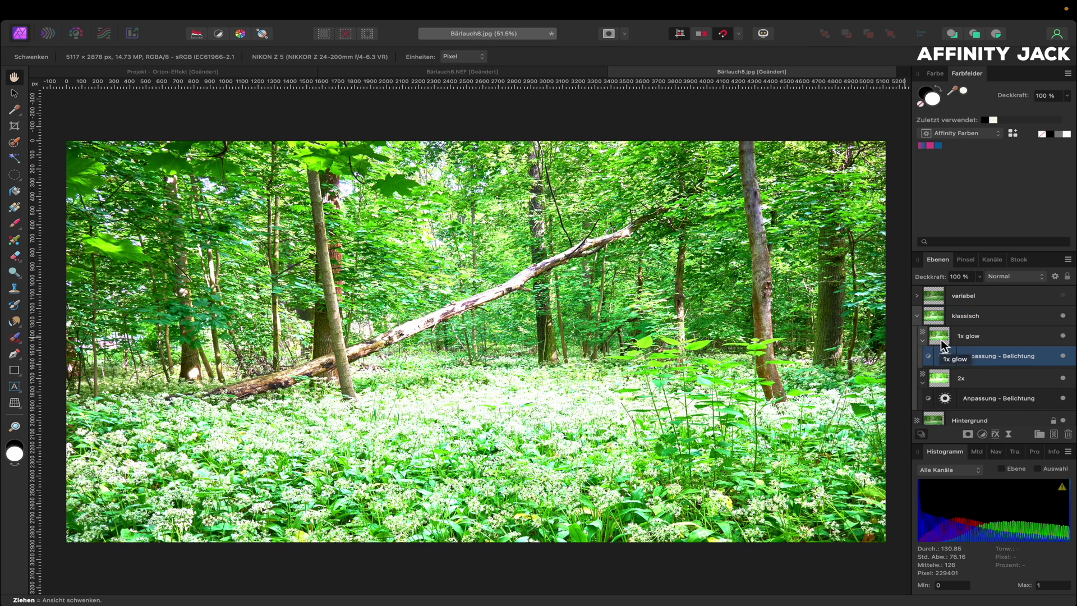
click(942, 344)
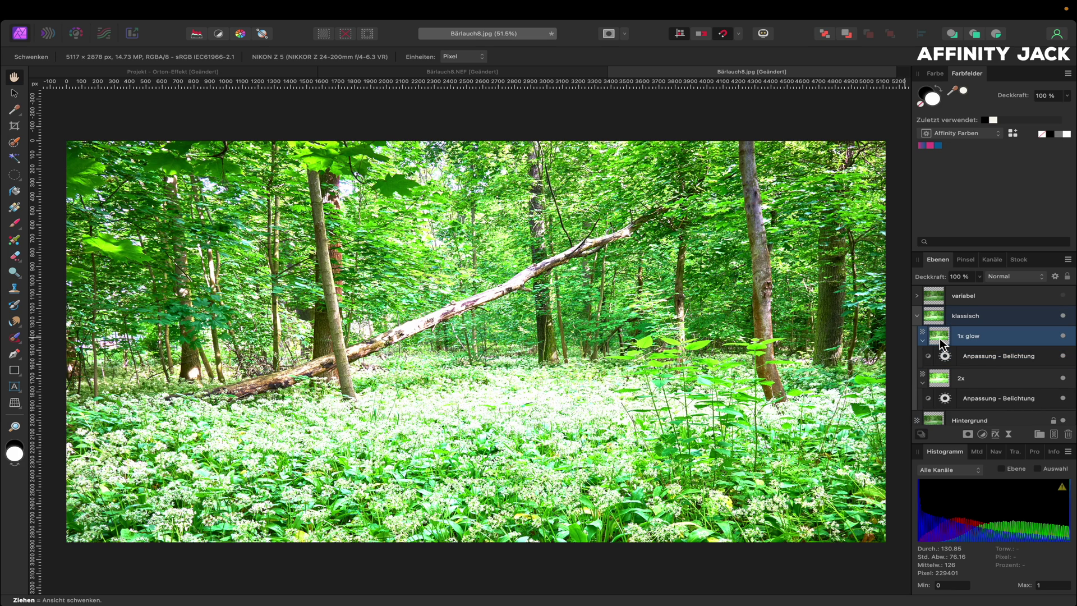
- Add a Gaussian Blur live filter to 1x glow and try out strong blur radii
click(1009, 435)
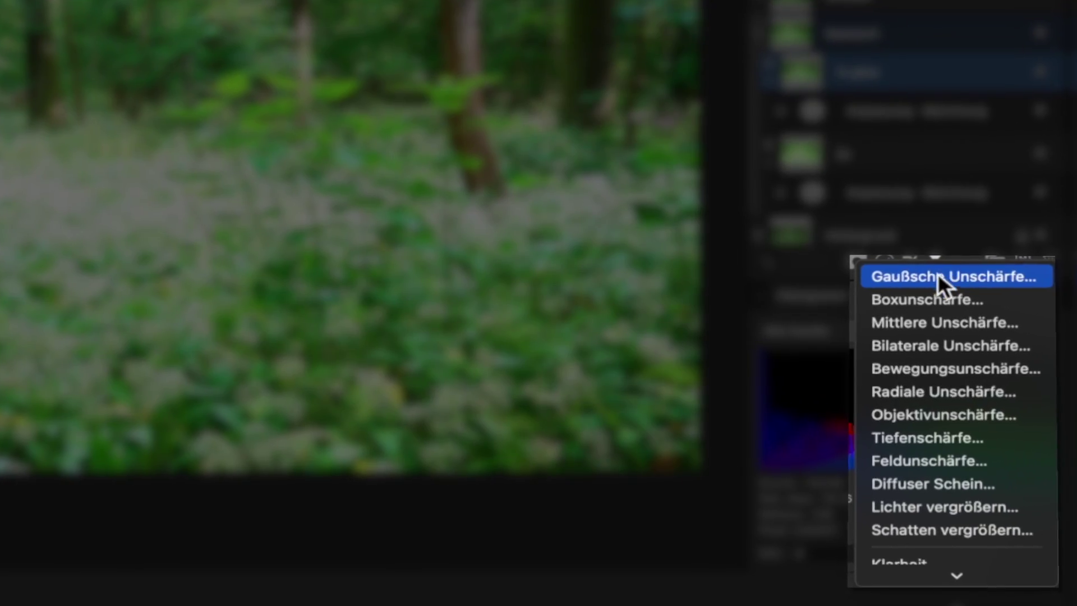
click(981, 376)
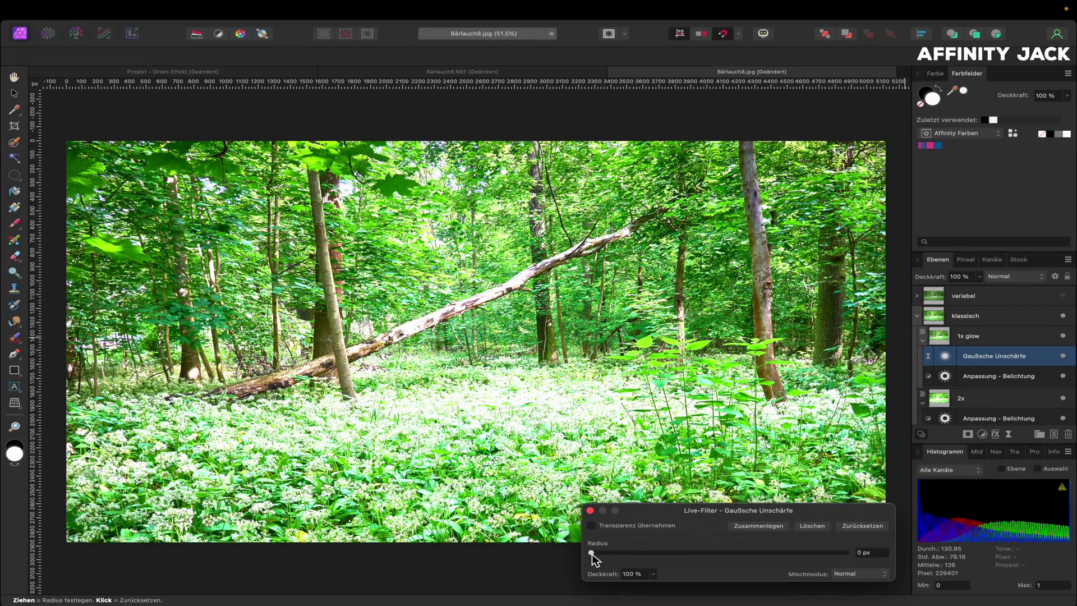
drag(591, 553, 719, 552)
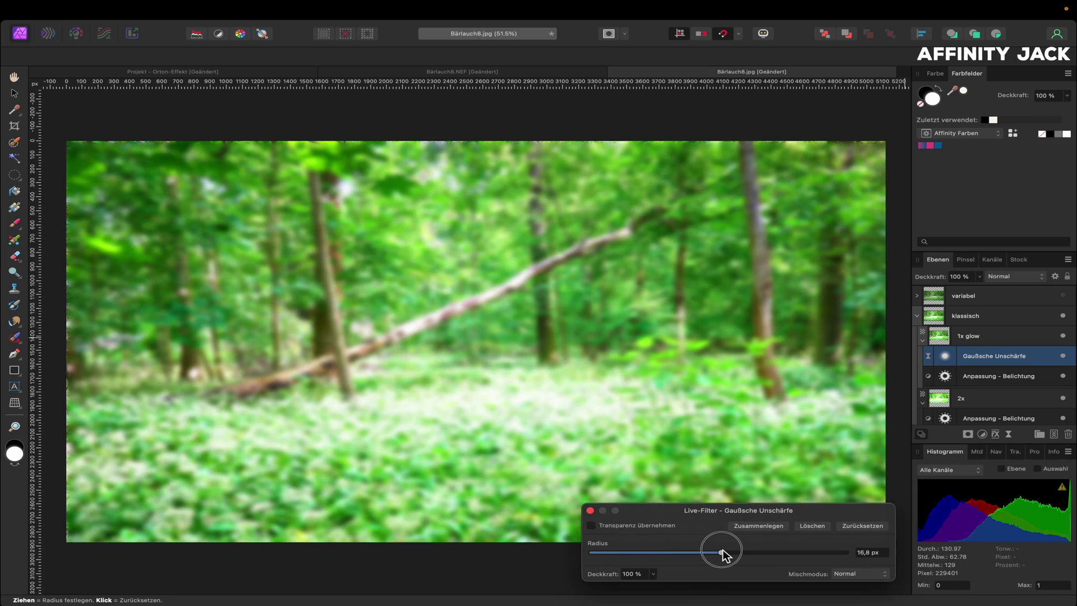
mouse_move(722, 550)
mouse_down()
mouse_move(666, 549)
mouse_move(693, 548)
mouse_up()
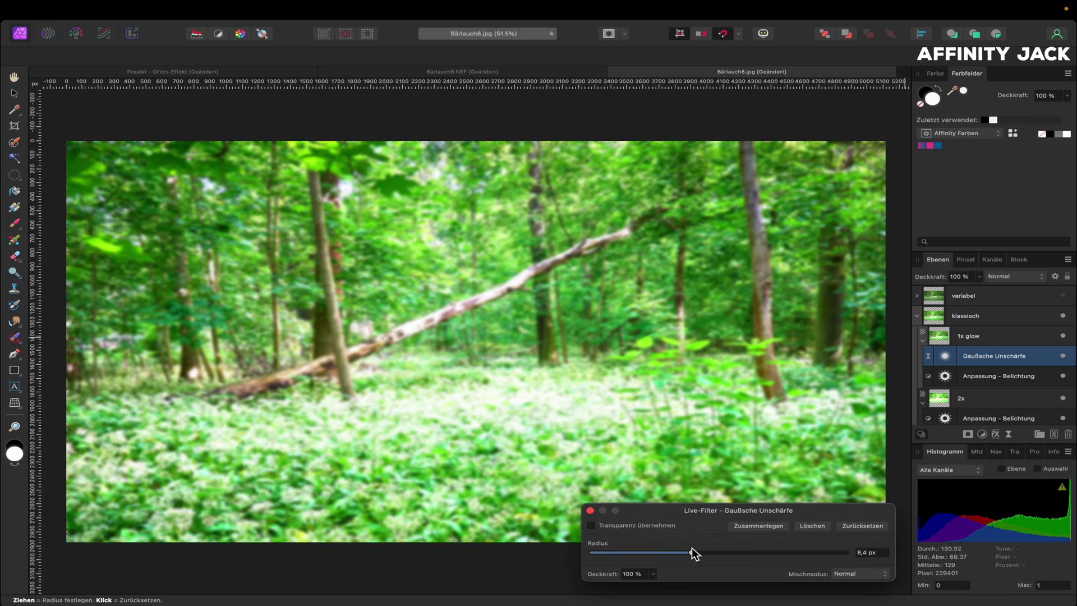
drag(693, 553, 712, 553)
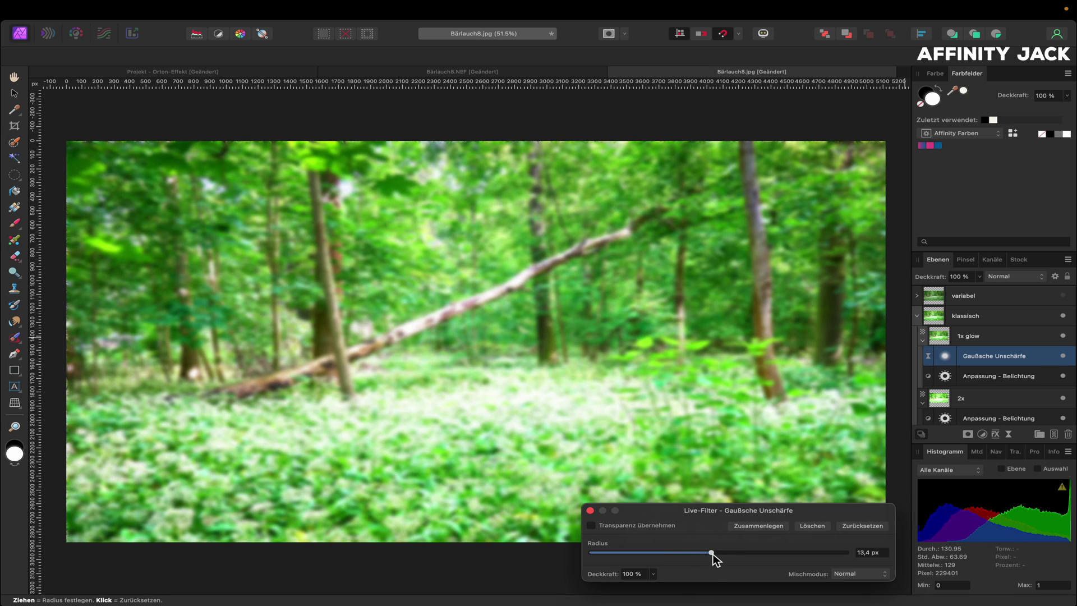
drag(712, 553, 718, 554)
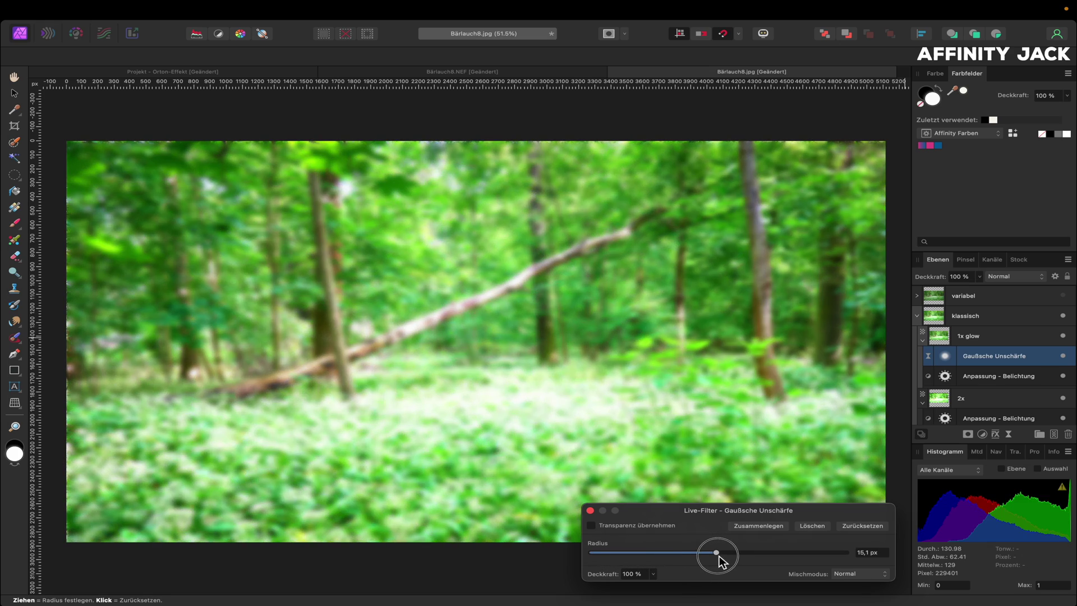
- Settle the blur radius at about 24 px with Preserve Alpha enabled
drag(719, 556, 718, 554)
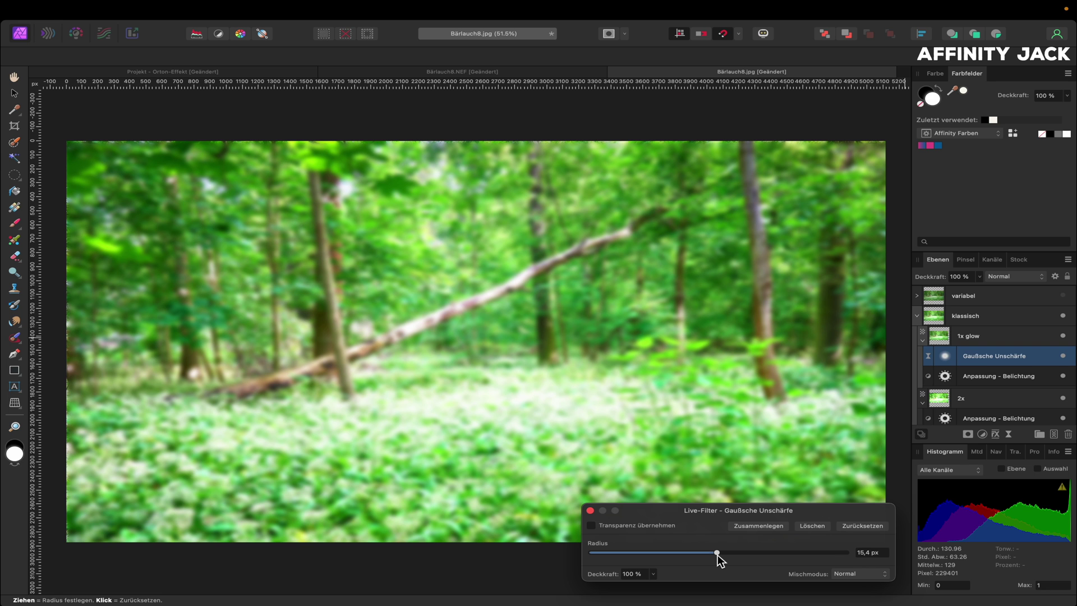
drag(718, 554, 733, 554)
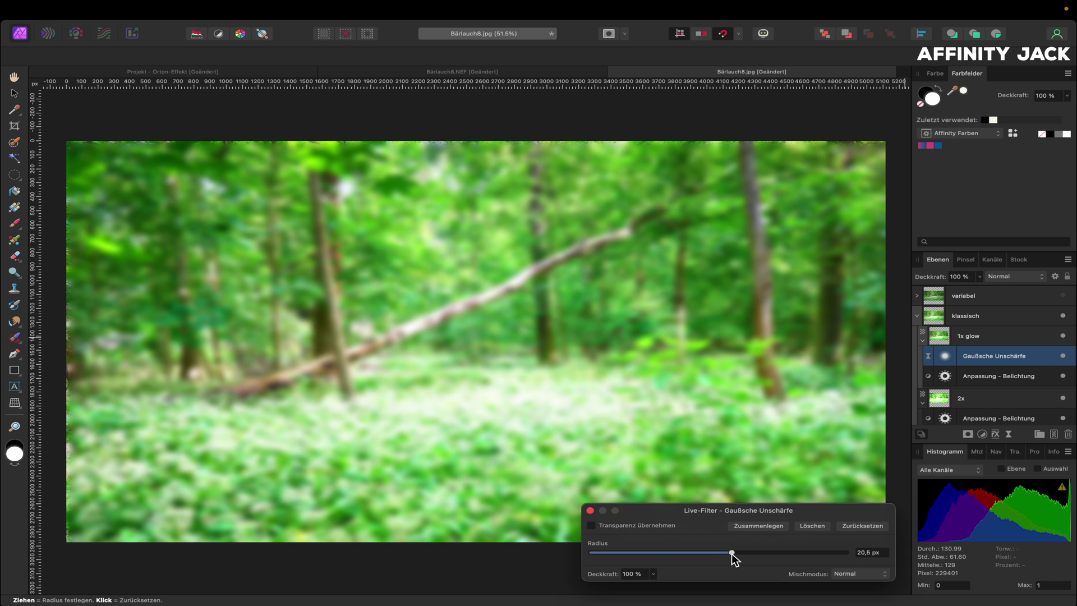
drag(731, 553, 730, 553)
drag(730, 553, 708, 553)
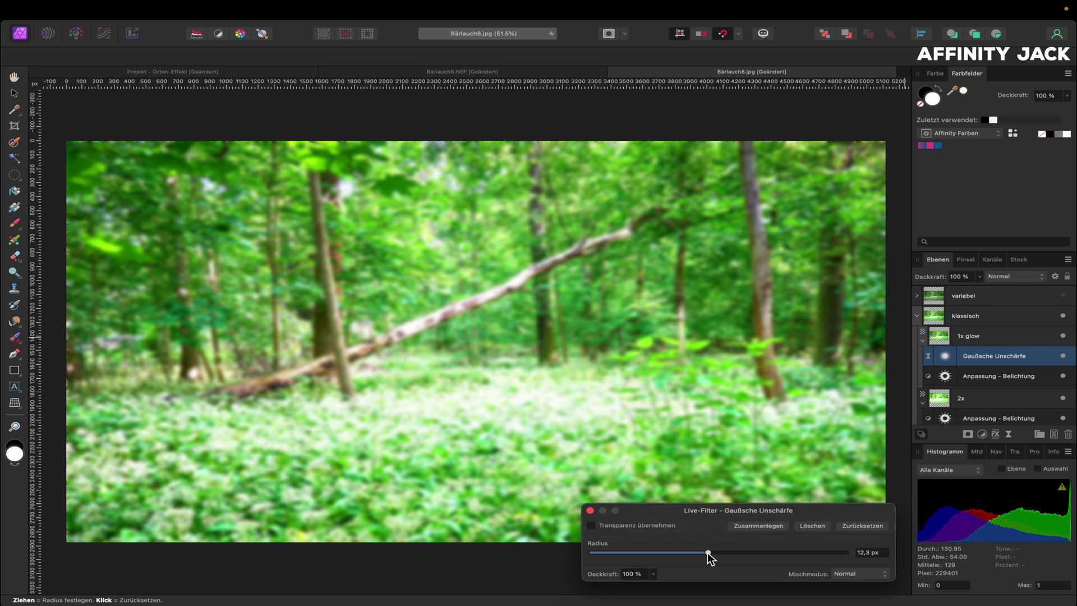
drag(708, 553, 743, 558)
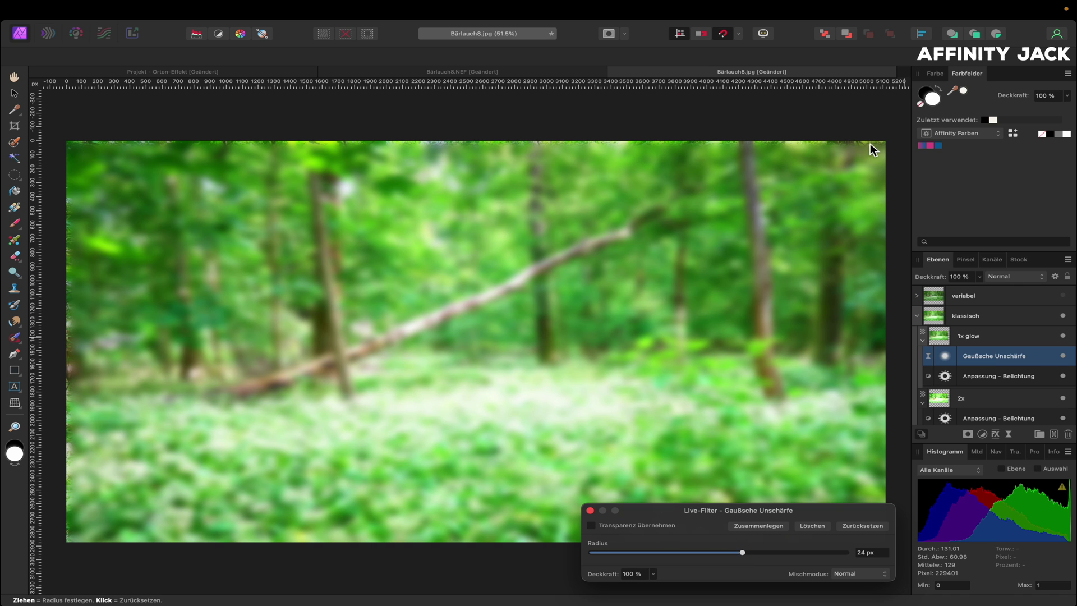
click(591, 526)
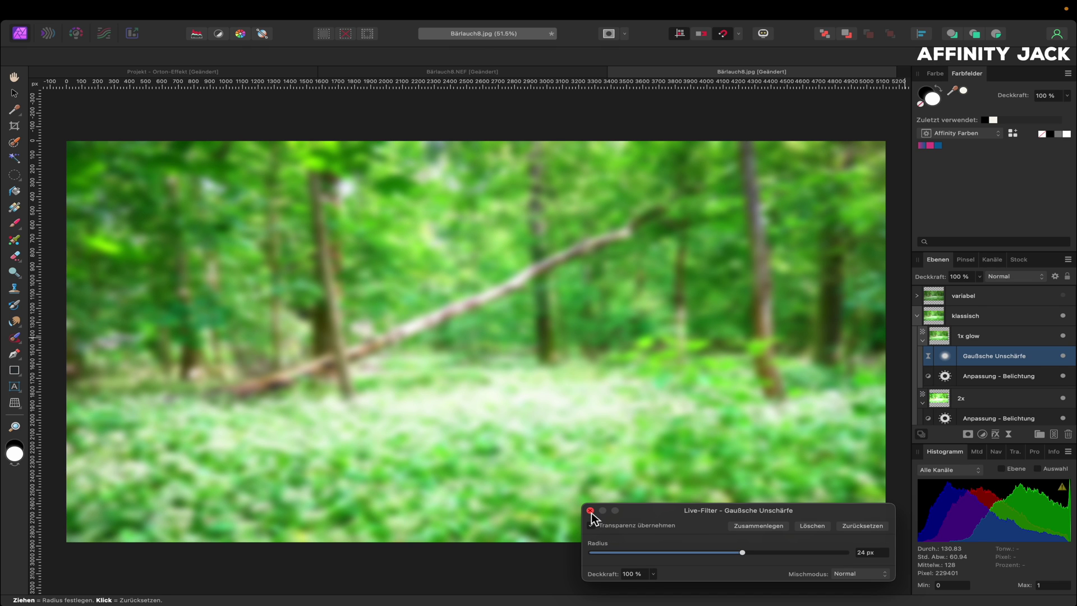
click(590, 511)
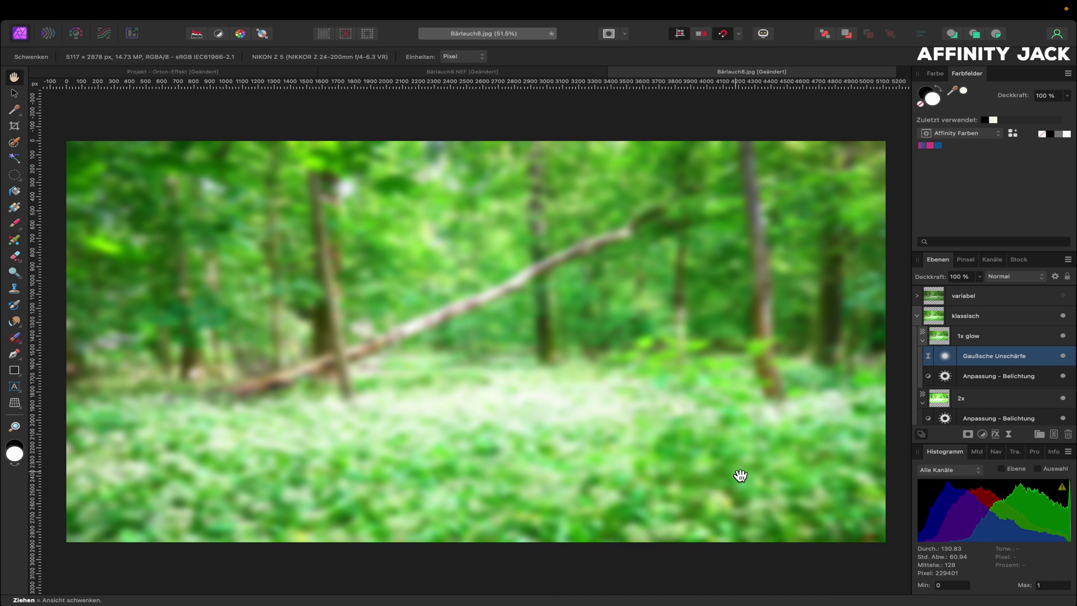
- Set the 1x glow layer's blend mode to Multiplizieren (Multiply)
click(984, 336)
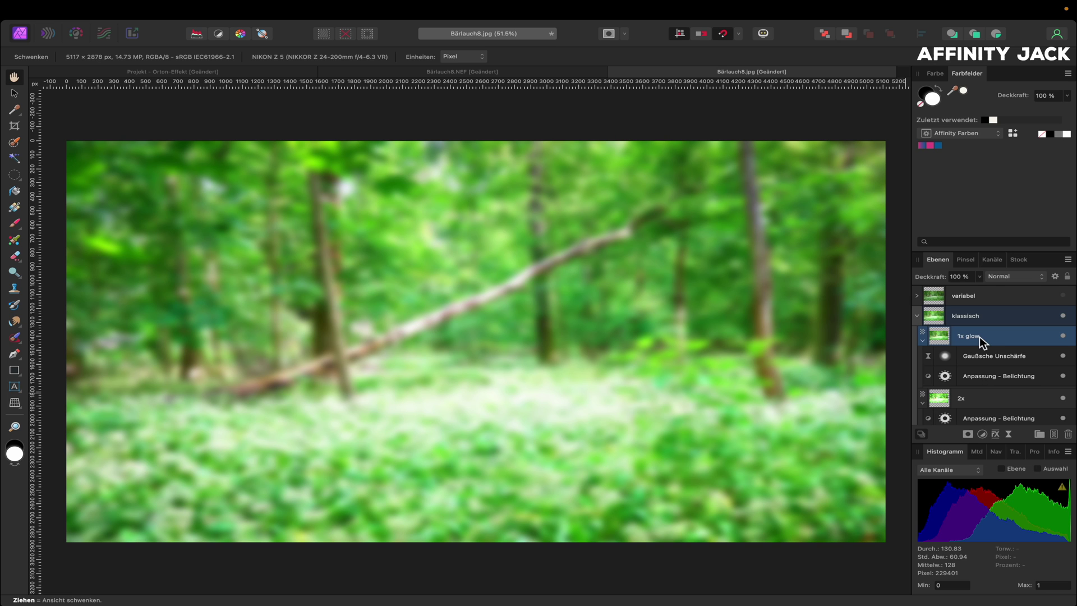
click(1011, 279)
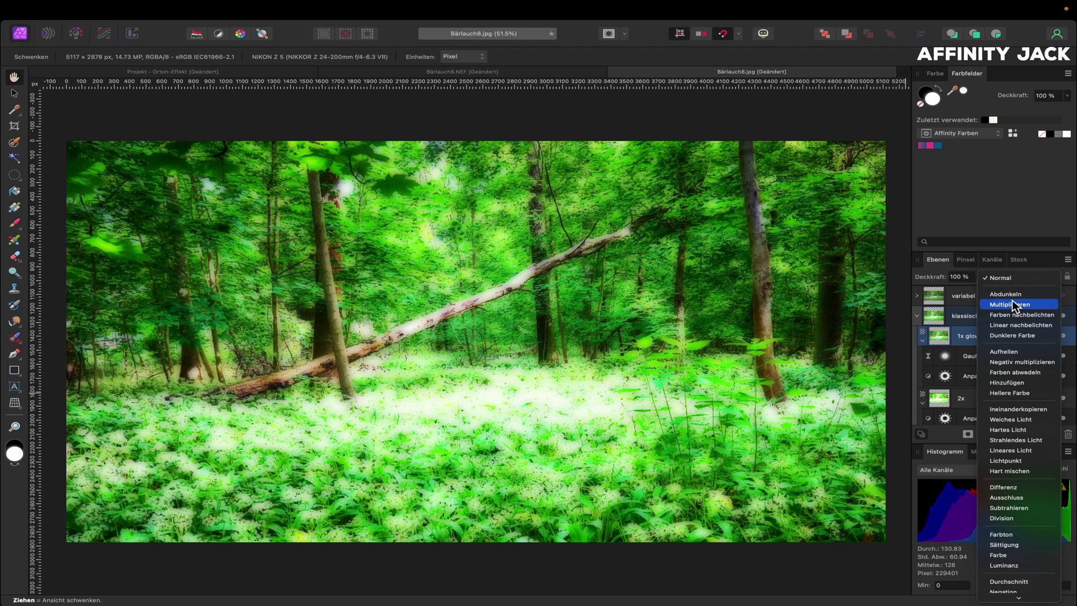
click(1012, 301)
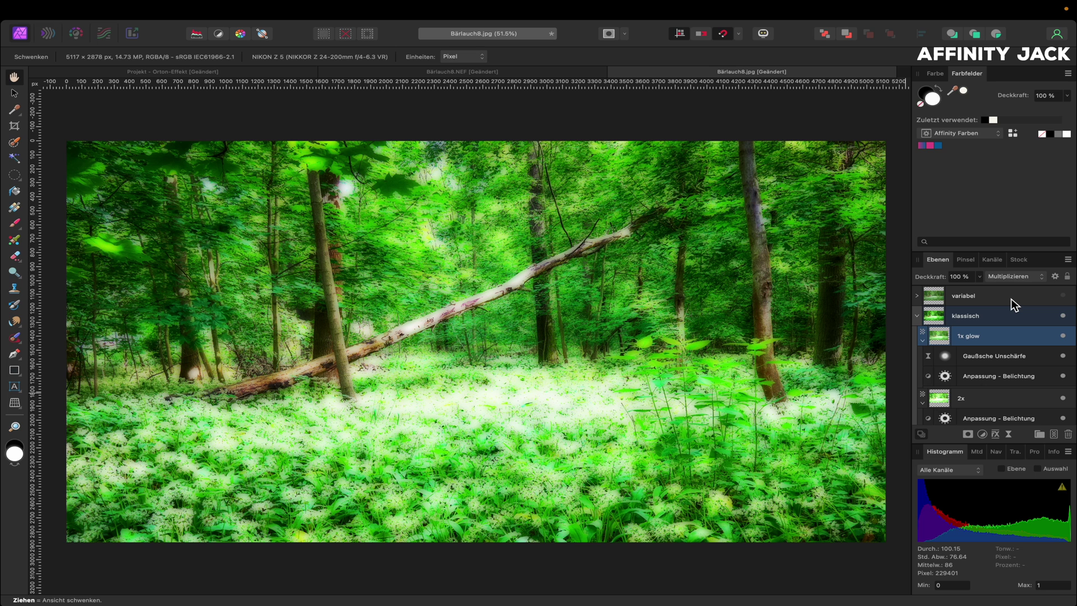
double_click(946, 356)
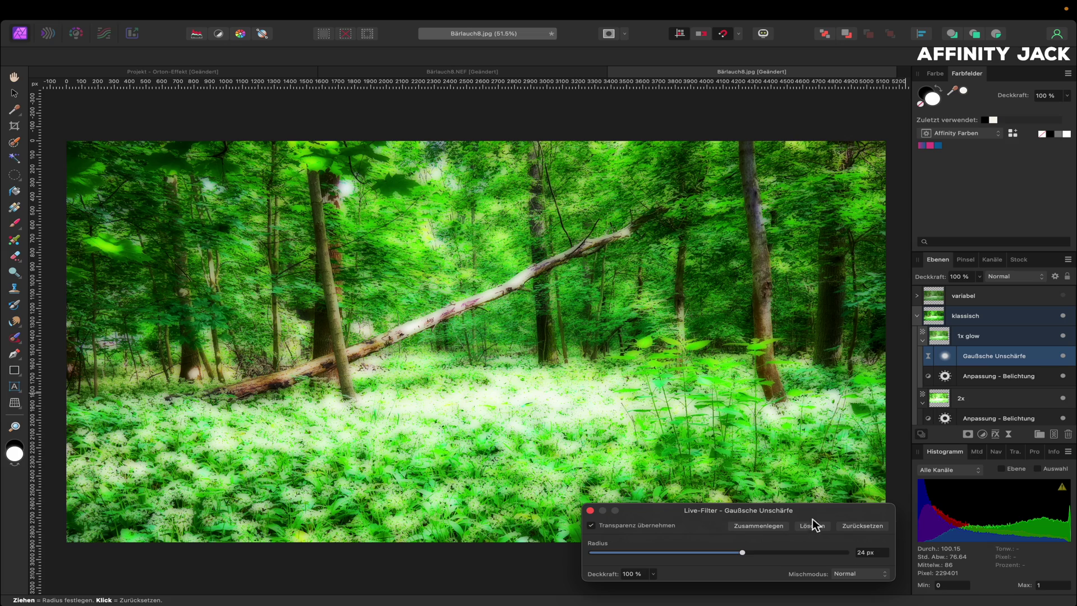
- Retune the glow's Gaussian blur radius to about 23.9 px
mouse_move(746, 550)
mouse_down()
mouse_move(638, 540)
mouse_move(763, 548)
mouse_up()
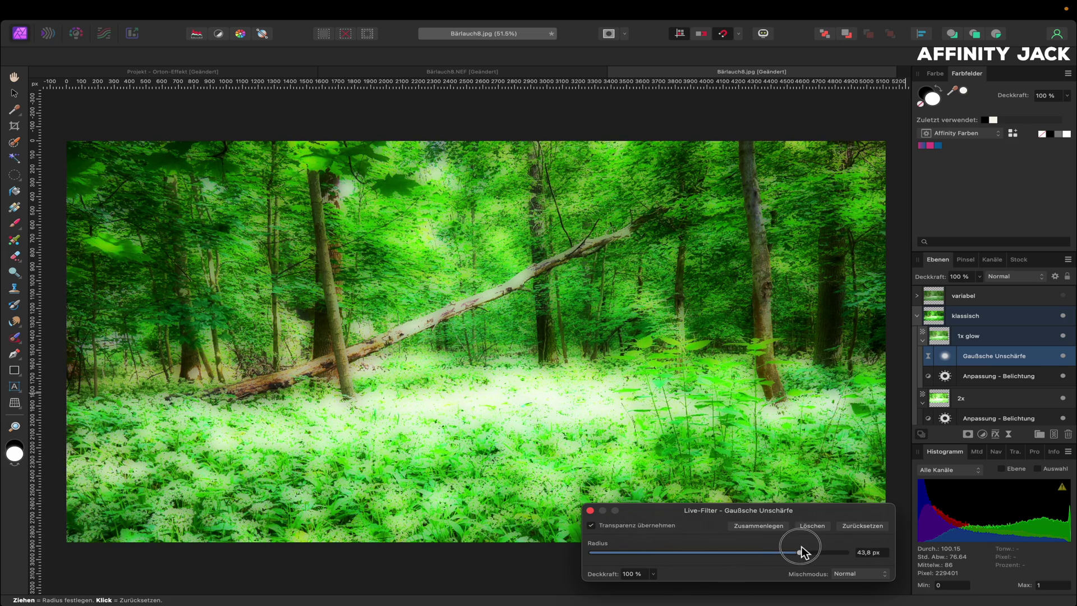
mouse_move(762, 548)
mouse_down()
mouse_move(694, 555)
mouse_move(745, 554)
mouse_up()
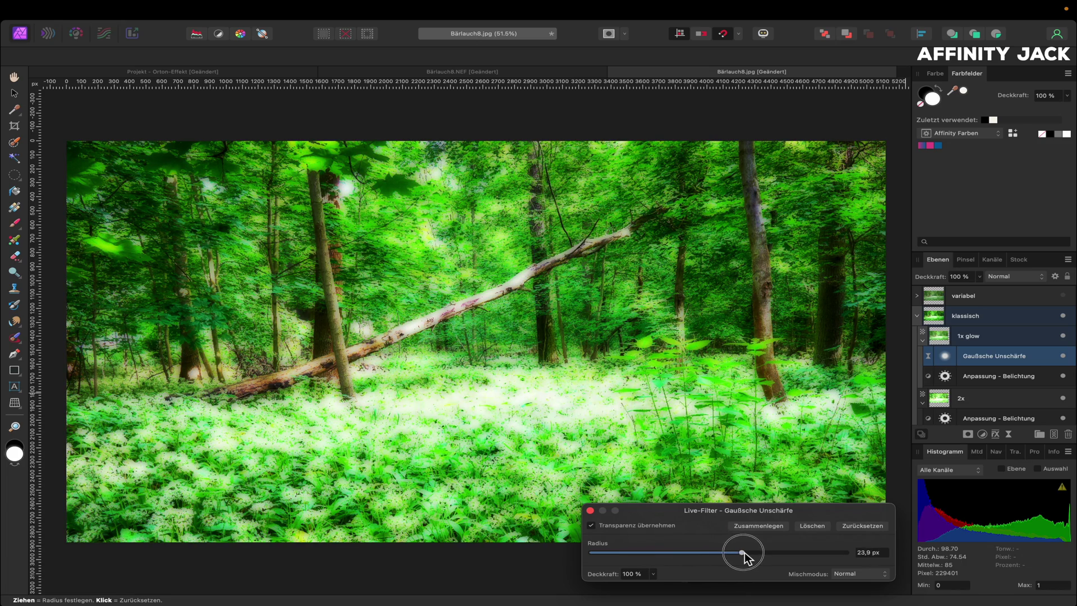
click(590, 510)
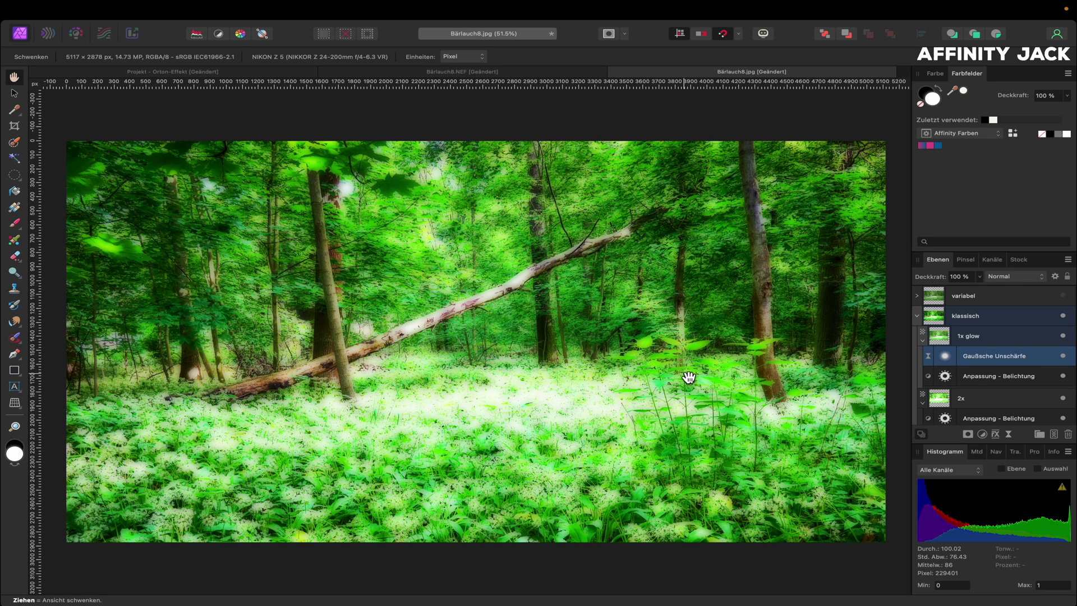
- Lower the klassisch group's opacity to 53% and compare it hidden and shown
drag(945, 375, 875, 402)
click(943, 338)
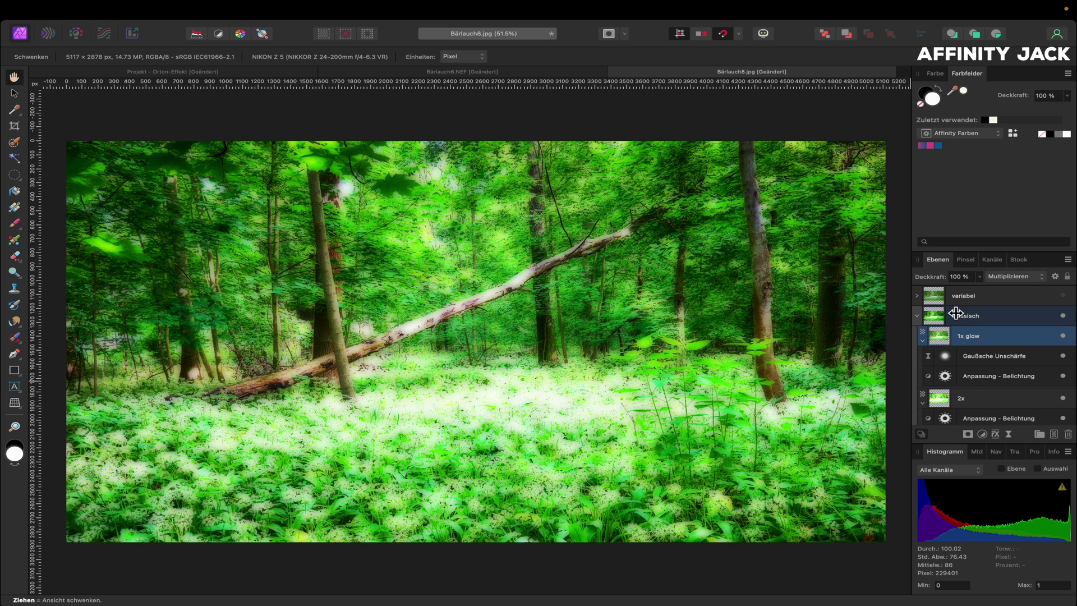
click(941, 315)
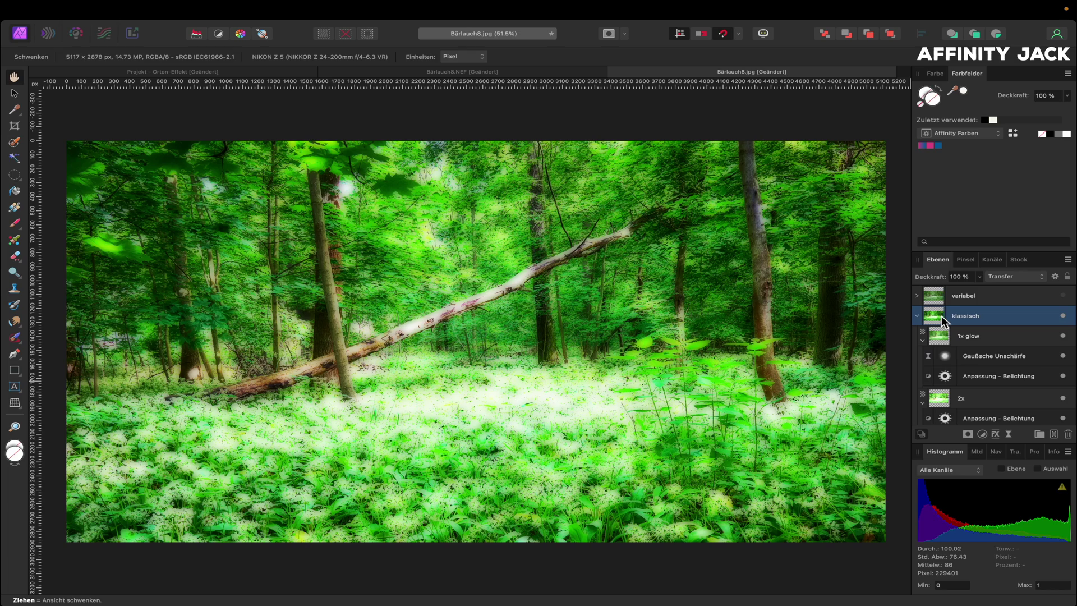
click(980, 277)
mouse_move(979, 286)
mouse_down()
mouse_move(864, 288)
mouse_move(965, 299)
mouse_move(931, 292)
mouse_up()
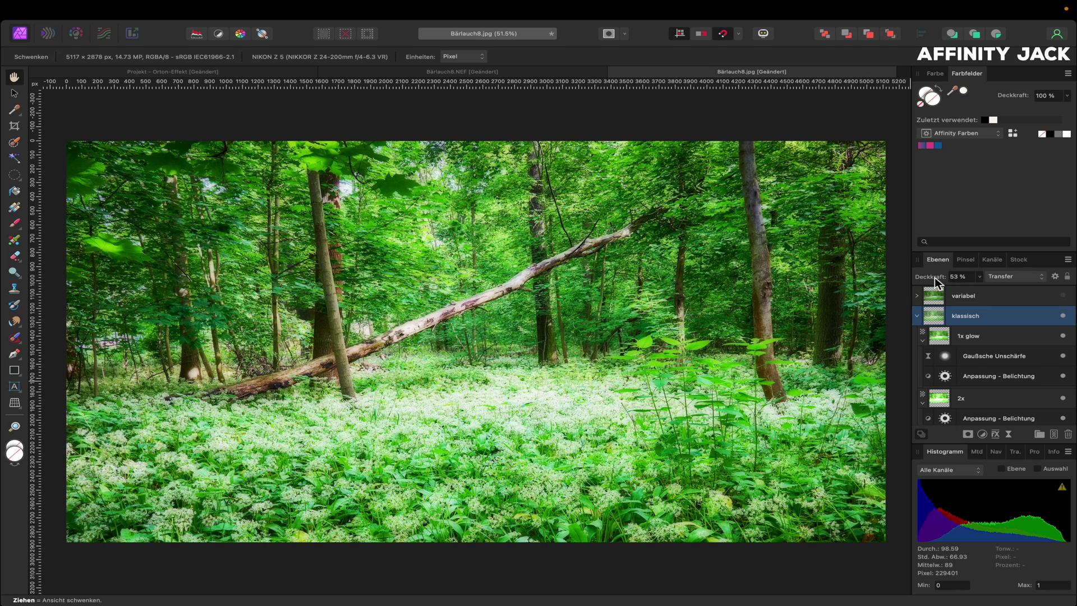
click(1062, 316)
click(1063, 317)
click(1016, 295)
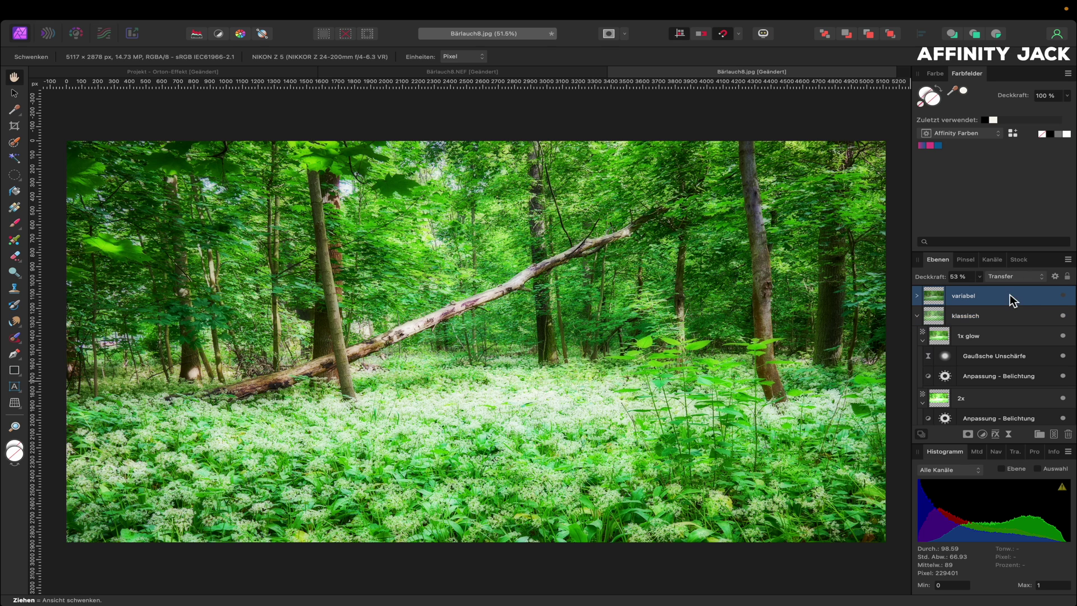
- Expand the variabel group and hide its upper Hintergrund copy
click(1063, 295)
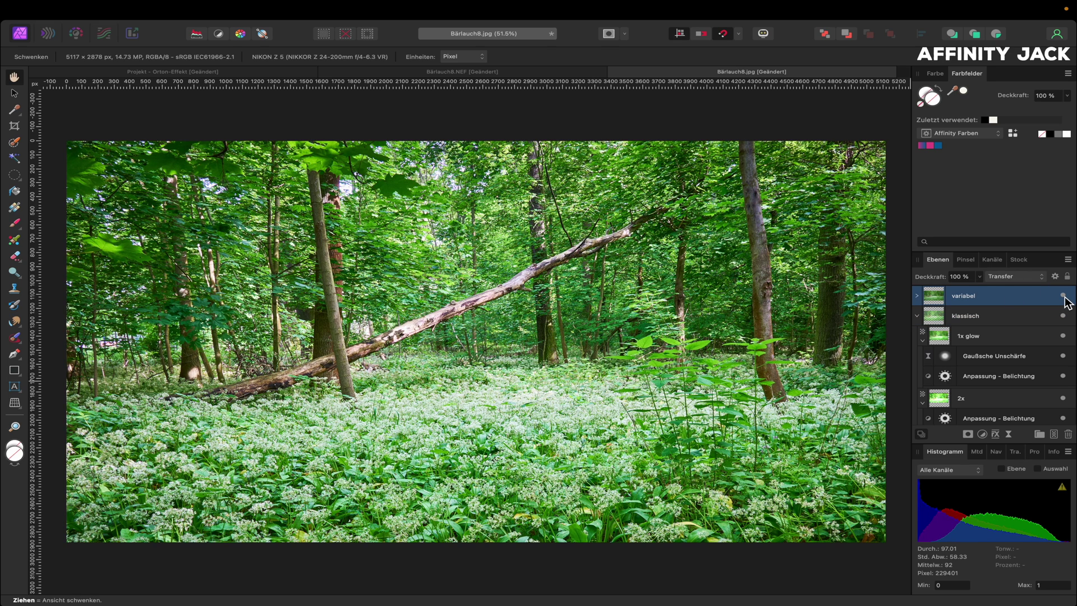
click(917, 295)
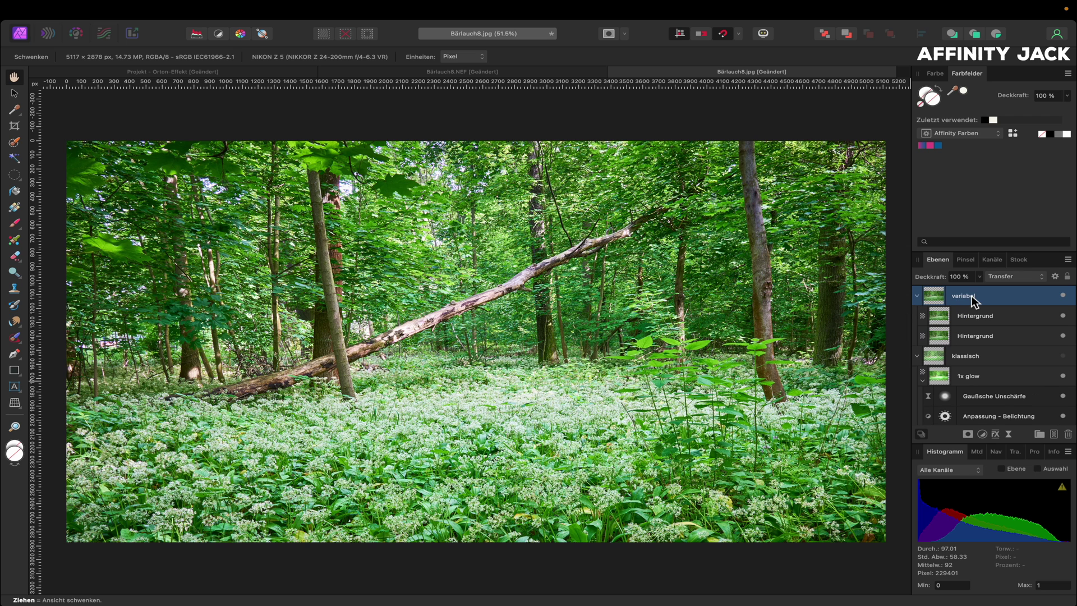
click(1062, 316)
- Rename the lower Hintergrund copy to 'glow'
click(978, 337)
double_click(977, 335)
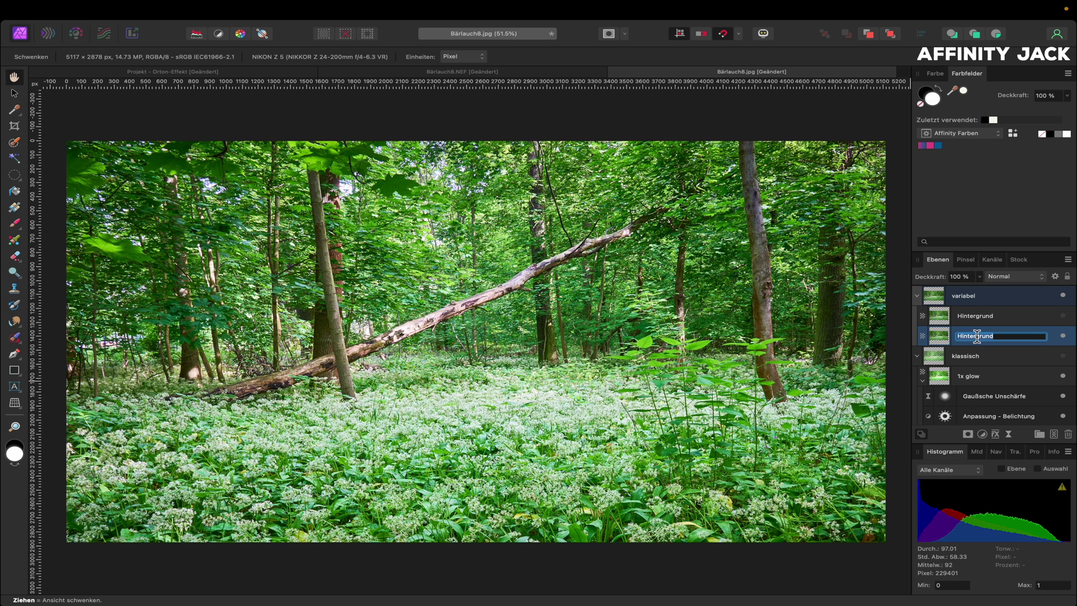
text(glo)
text(w)
key(Return)
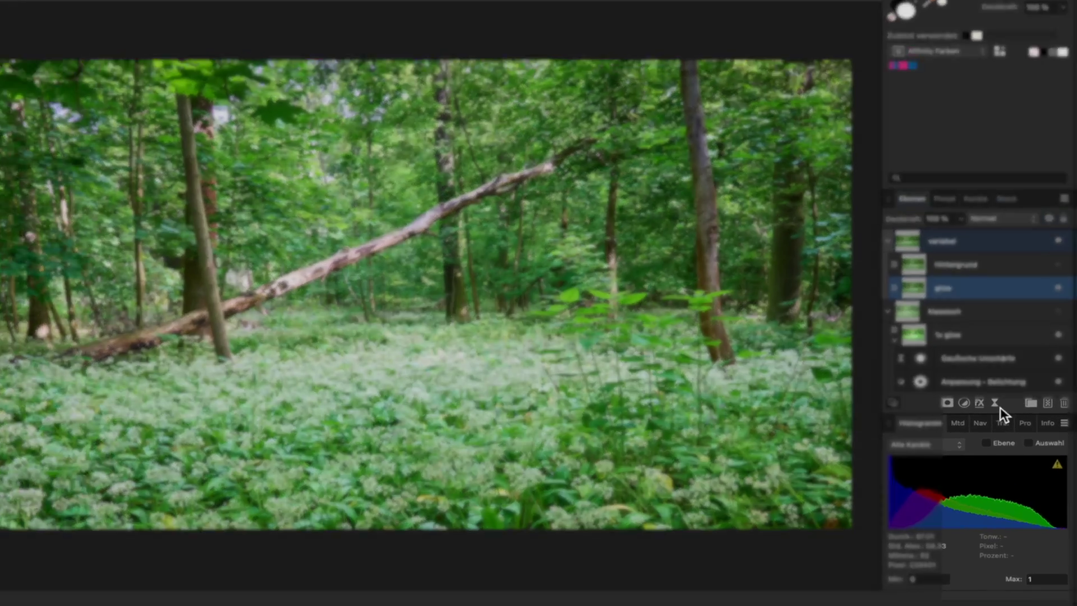
- Add a Gaussian Blur live filter to glow with about 24 px radius and Preserve Alpha
click(1008, 433)
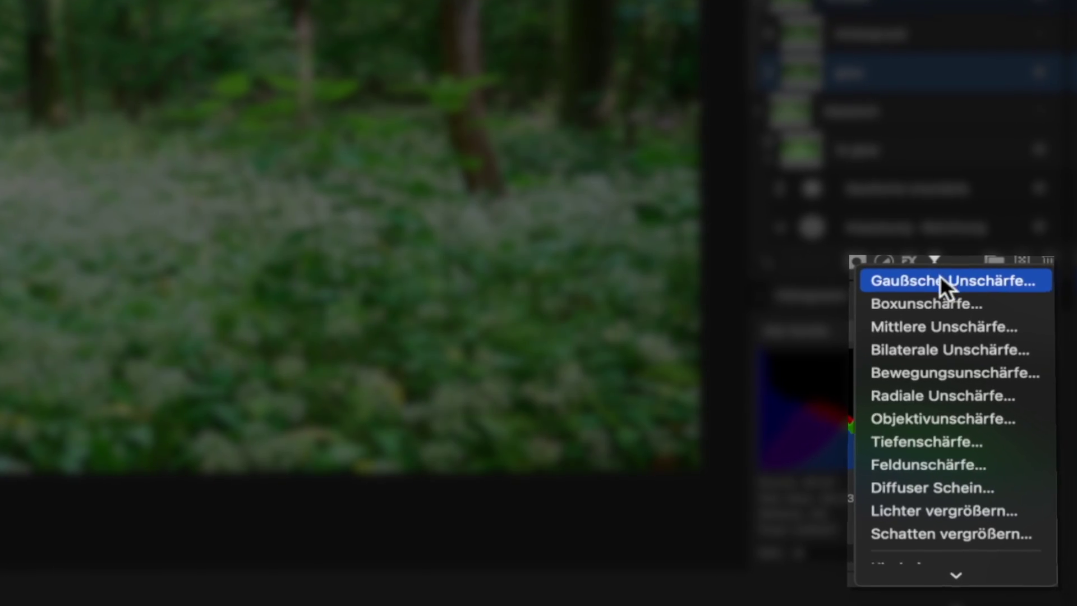
click(943, 278)
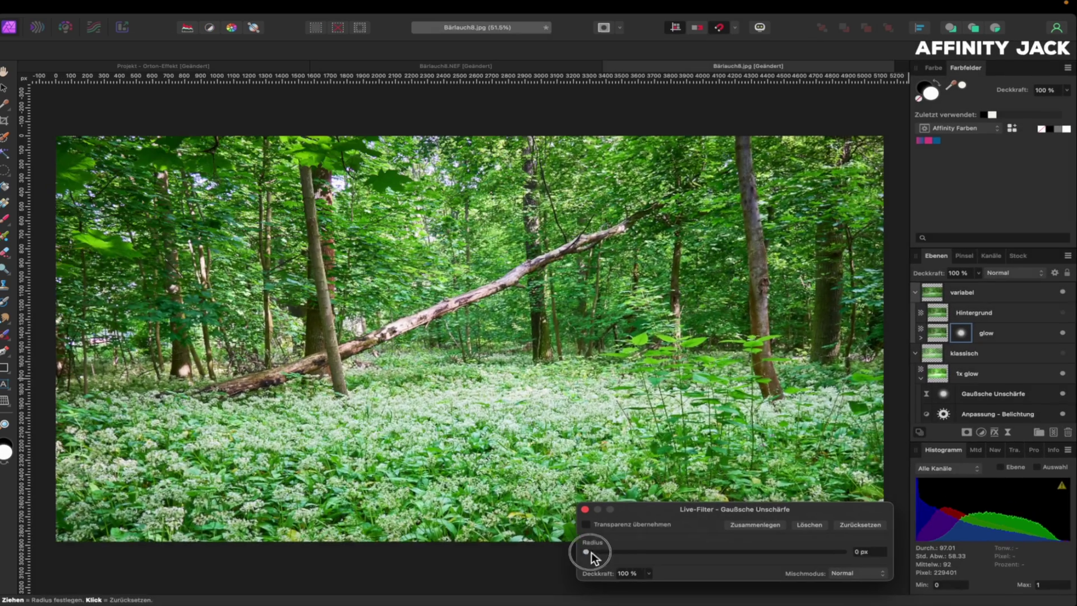
drag(591, 552, 742, 556)
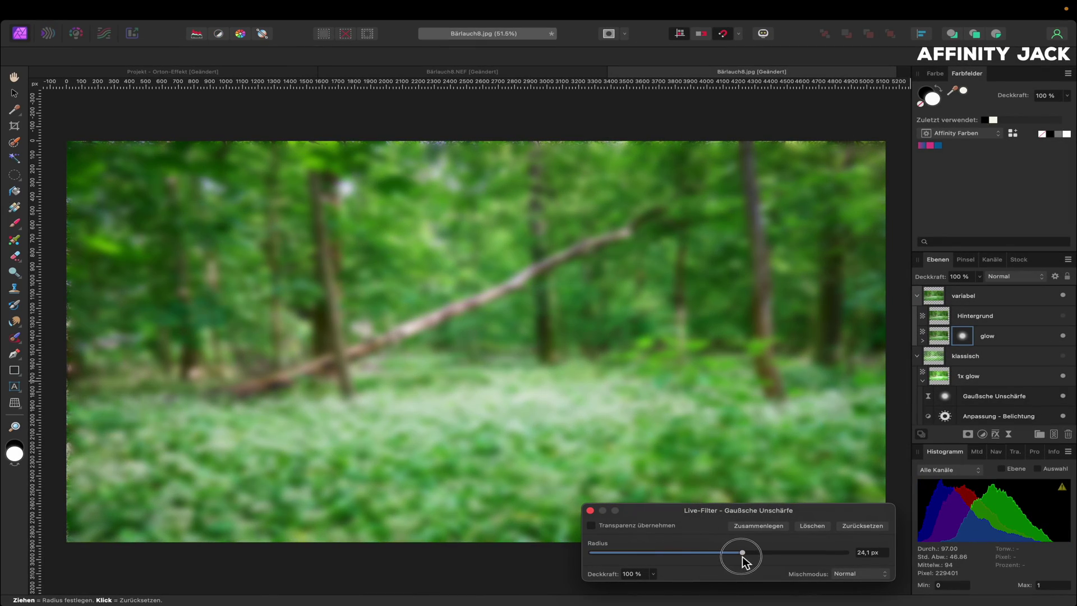
click(593, 526)
click(590, 510)
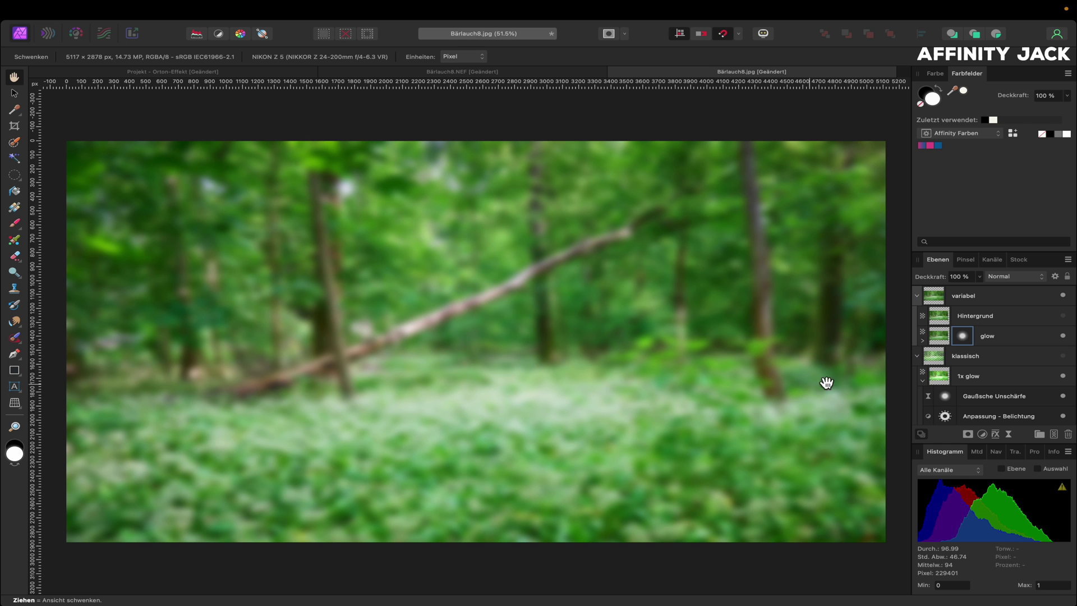
click(923, 340)
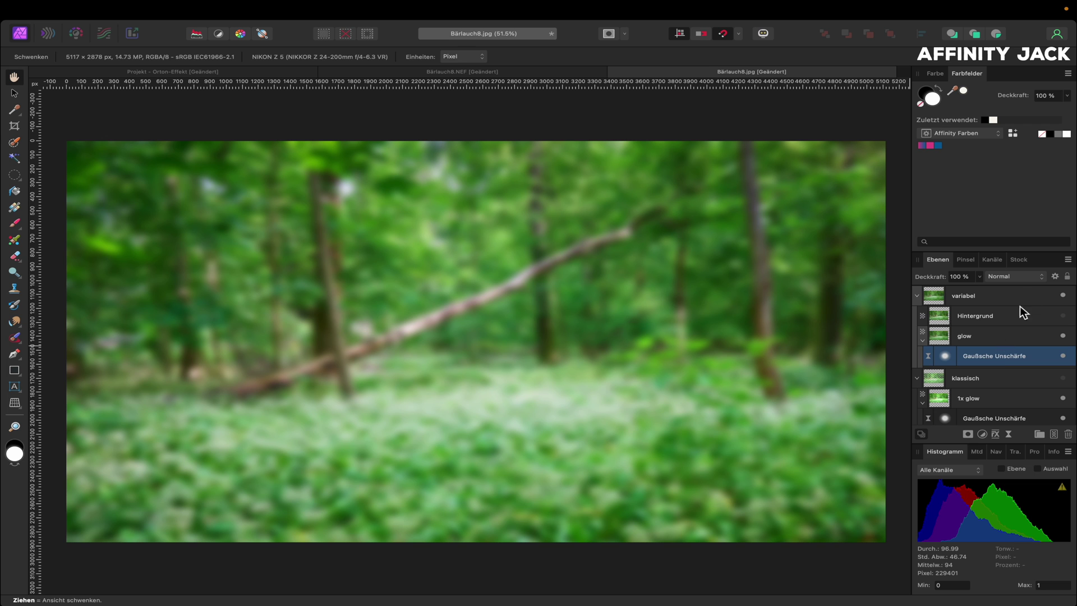
click(1035, 278)
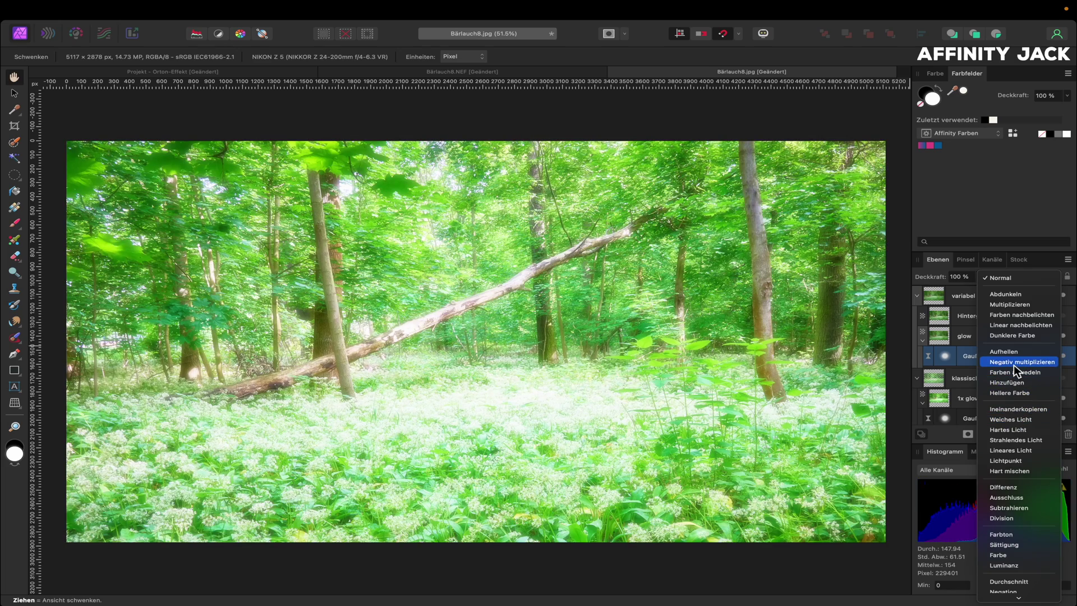
- Set the glow layer's blend mode to Negativ multiplizieren (Screen)
click(1014, 365)
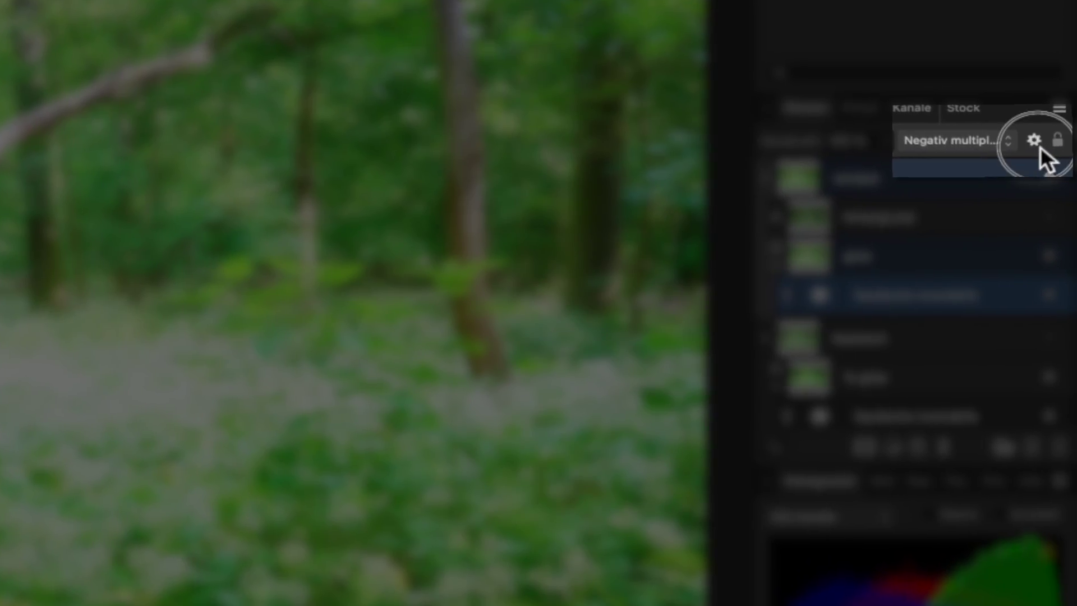
- In glow's Blend Options, raise the dark source node and bow the non-linear curve upward
click(1033, 141)
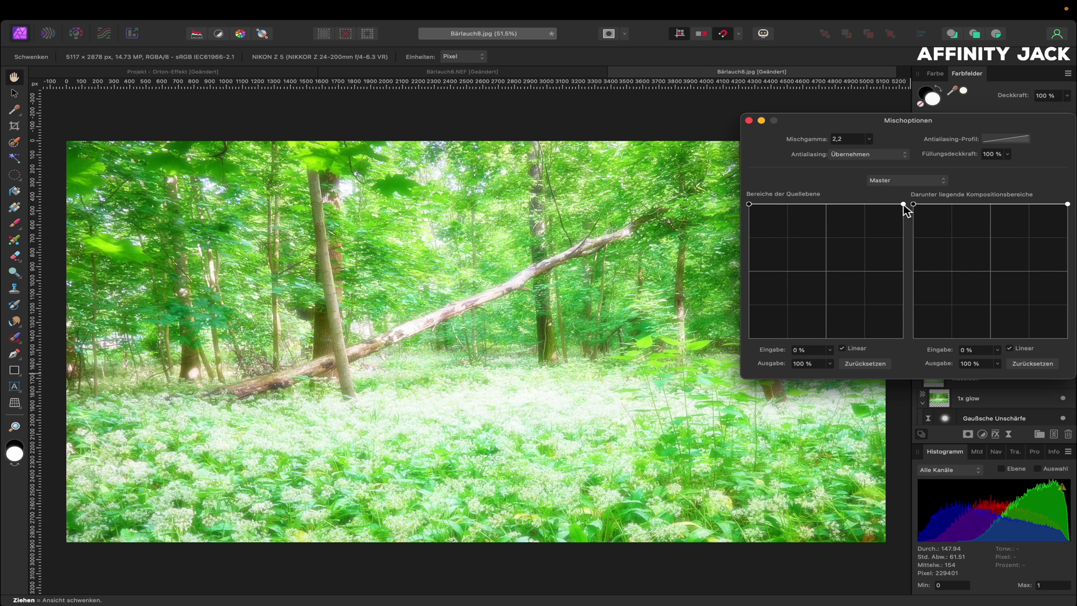
drag(749, 204, 741, 346)
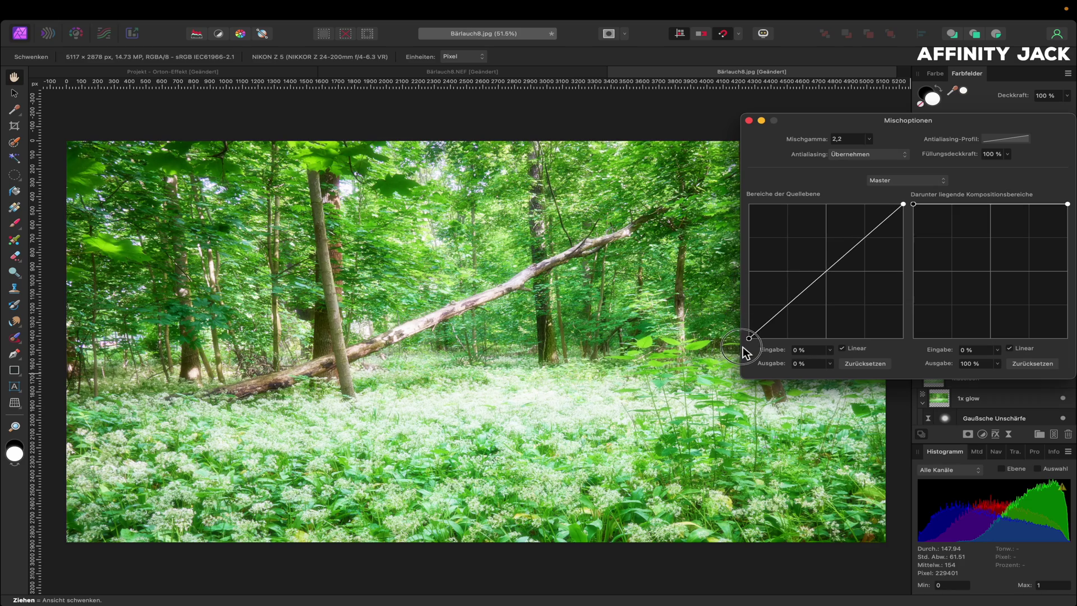
mouse_move(749, 338)
mouse_down()
mouse_move(799, 342)
mouse_move(748, 343)
mouse_up()
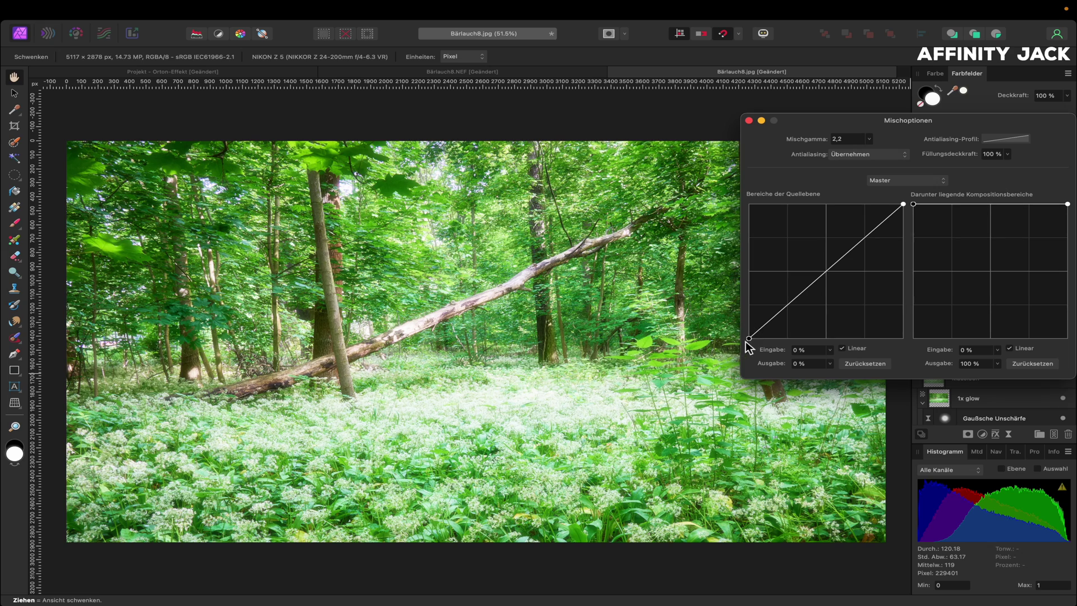
click(841, 349)
click(827, 273)
drag(827, 272, 819, 241)
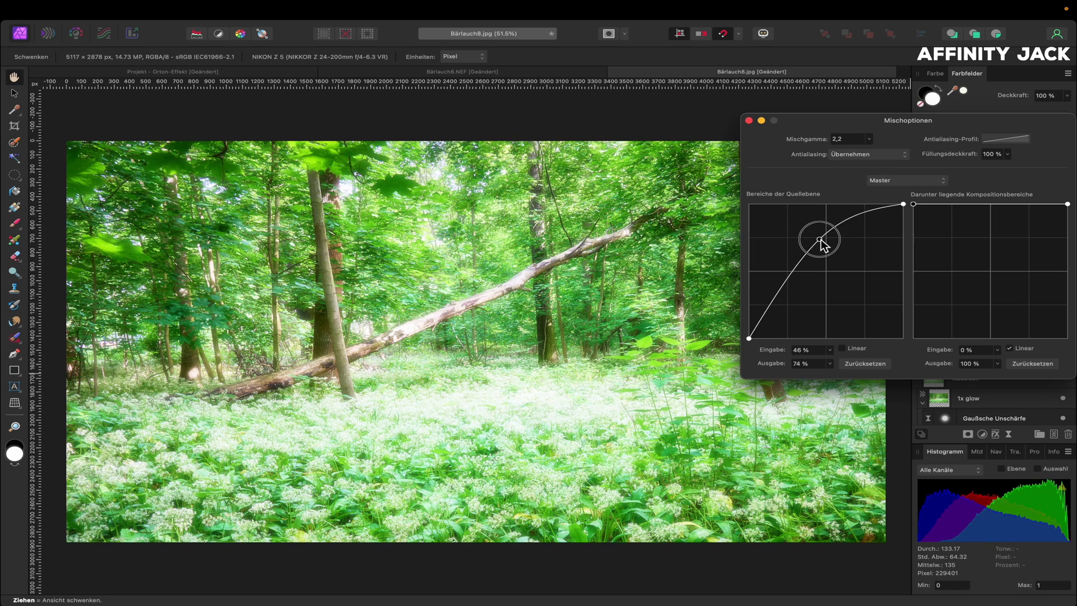
click(750, 340)
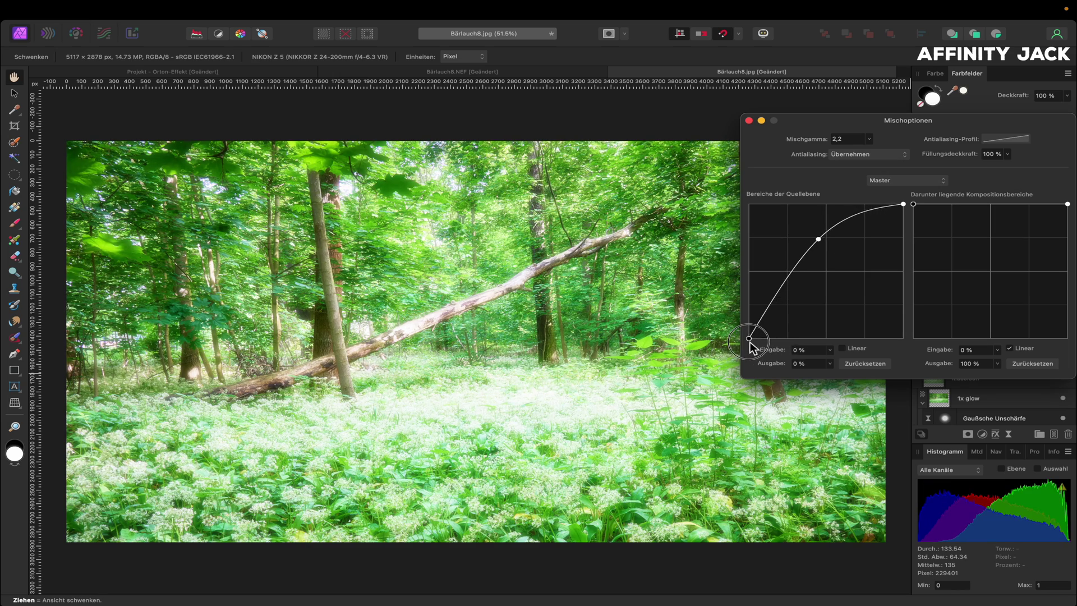
mouse_move(818, 240)
mouse_down()
mouse_move(827, 262)
mouse_move(820, 245)
mouse_up()
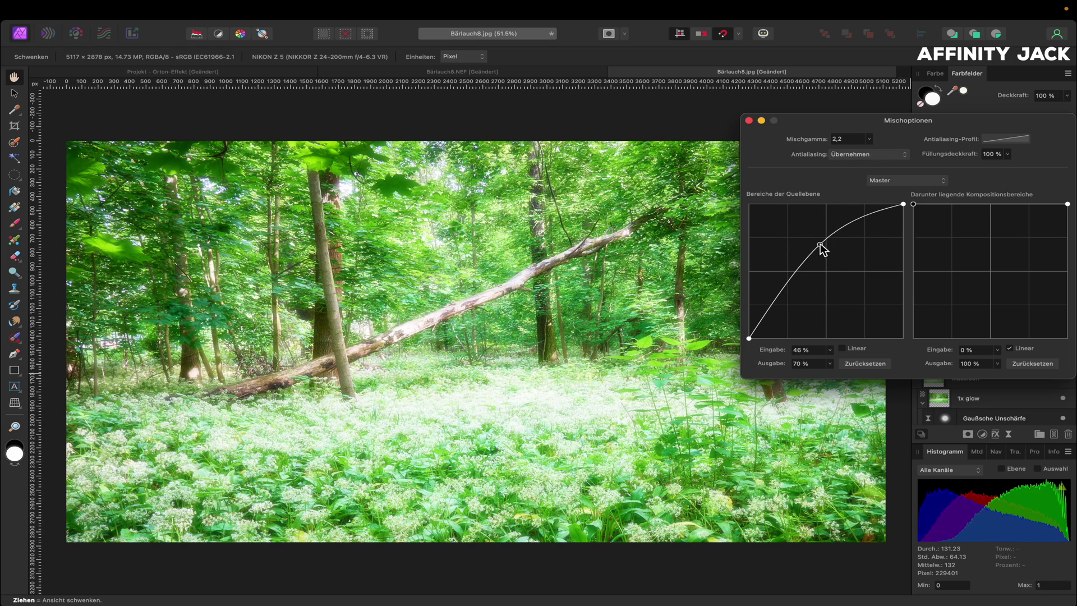
drag(820, 245, 813, 247)
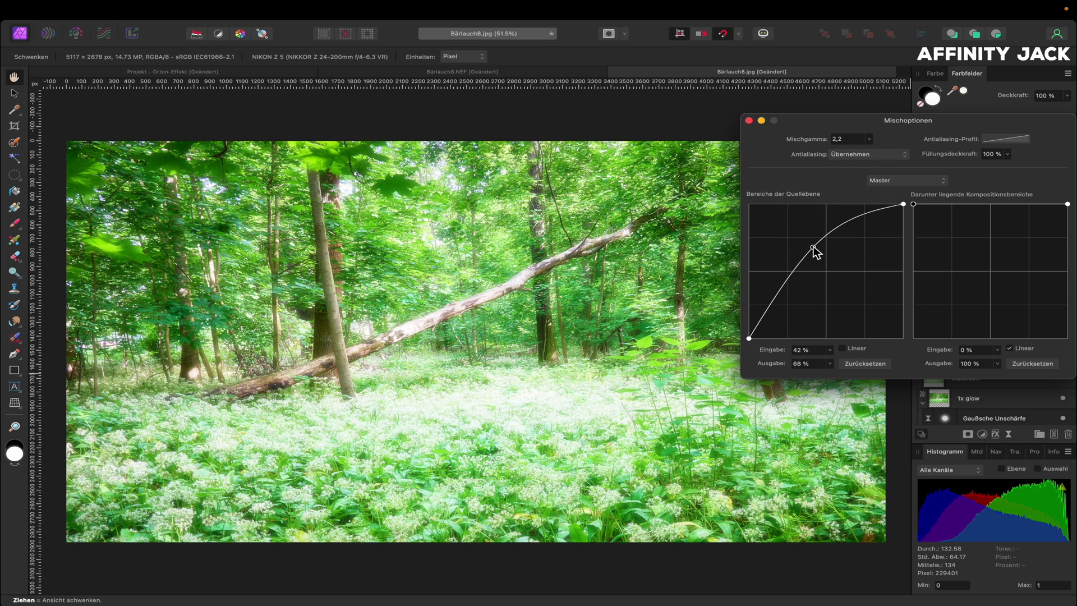
click(749, 120)
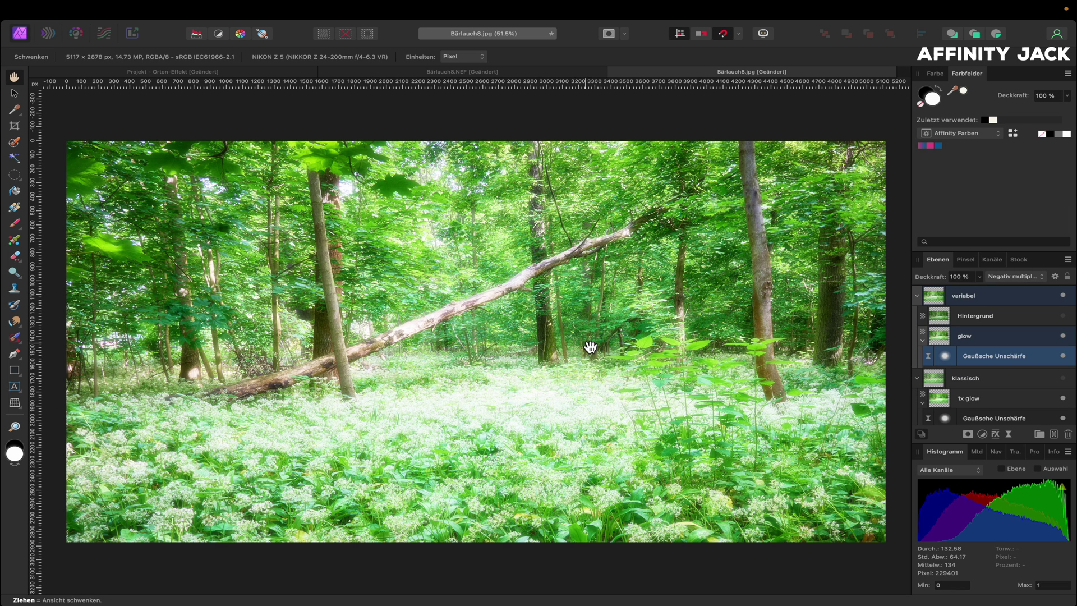
- Rename the upper Hintergrund copy to 'Kontrast' and turn its visibility back on
click(982, 317)
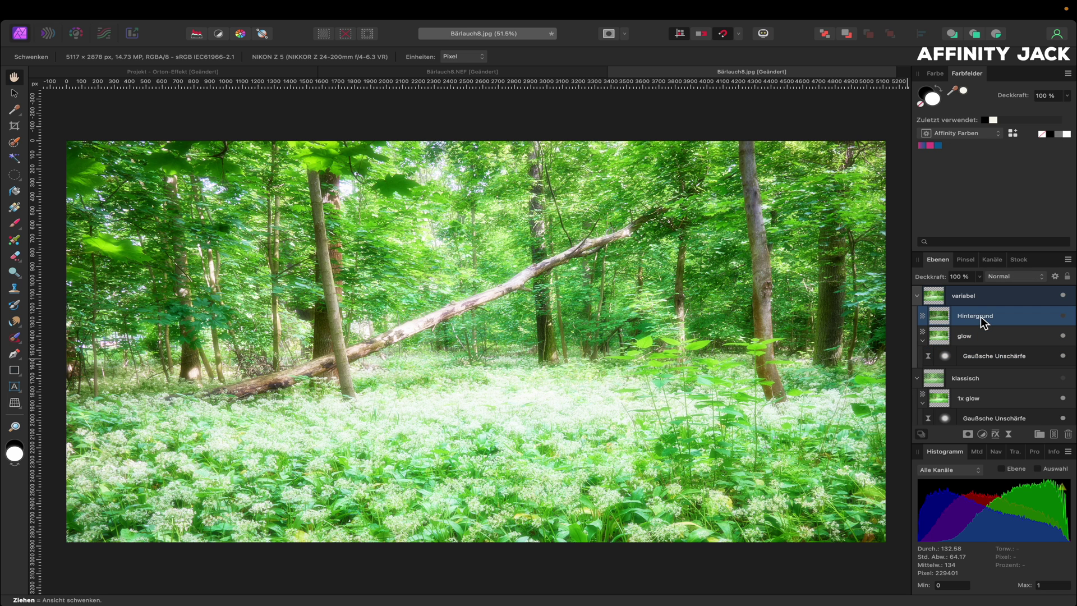
double_click(980, 317)
text(Kontrast)
key(Return)
click(1062, 315)
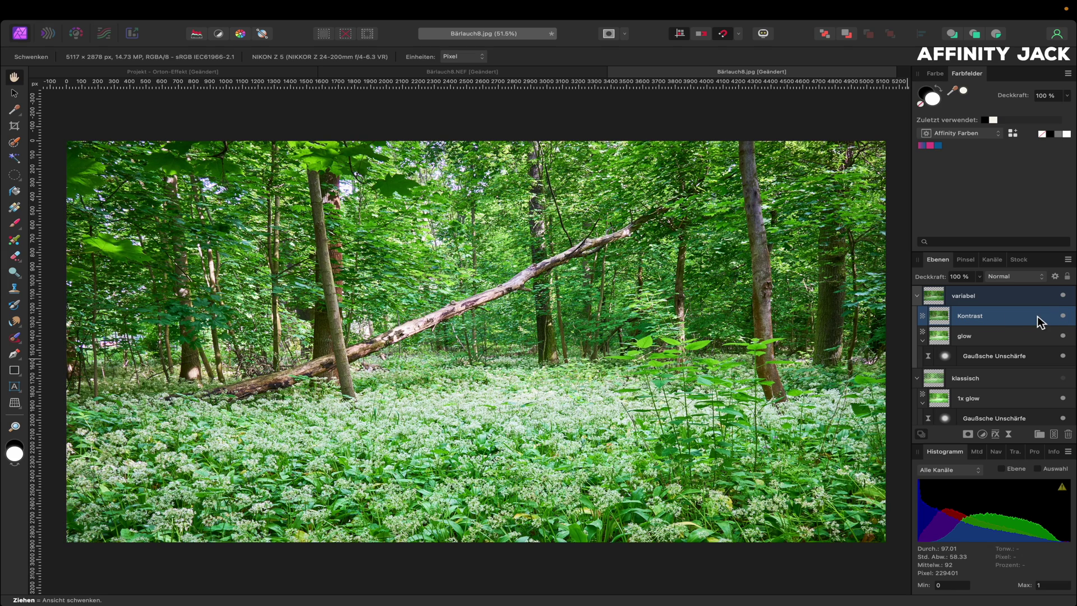
click(1024, 277)
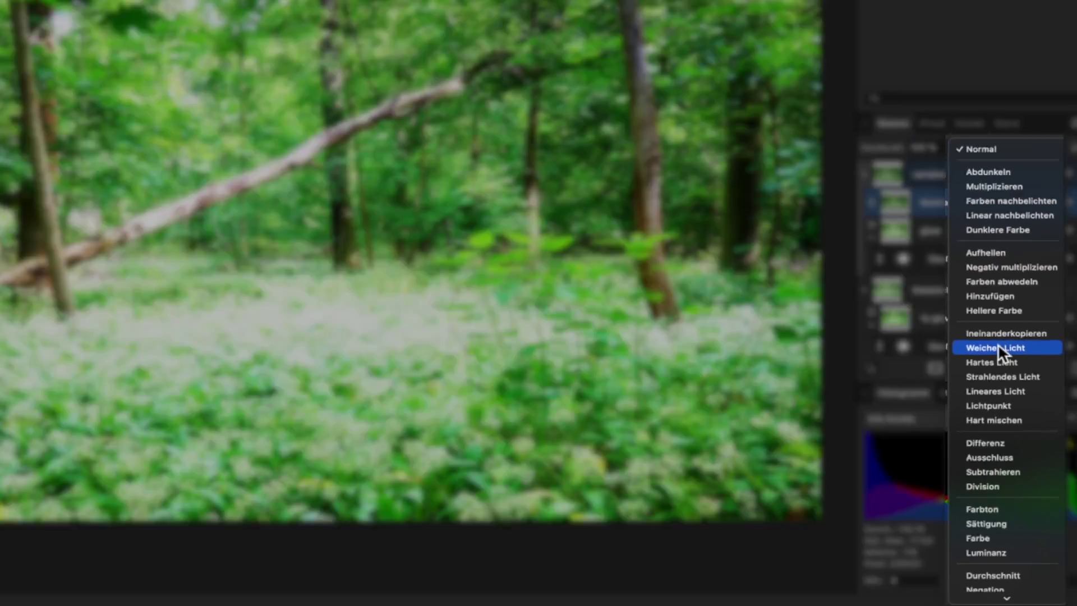
- Set Kontrast to Weiches Licht blending and toggle it on and off to compare
click(997, 345)
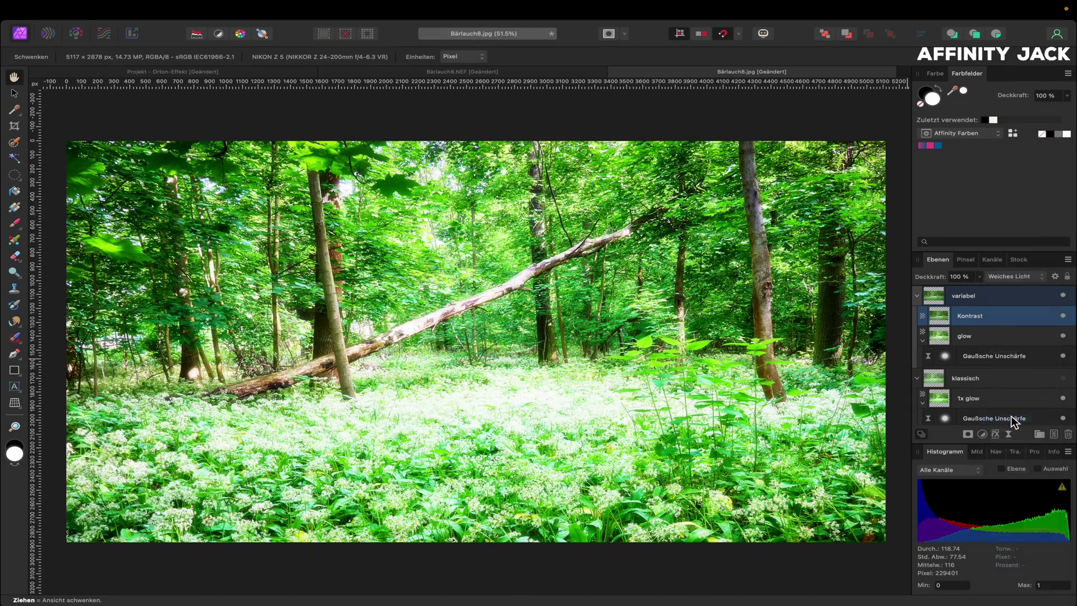
click(1063, 316)
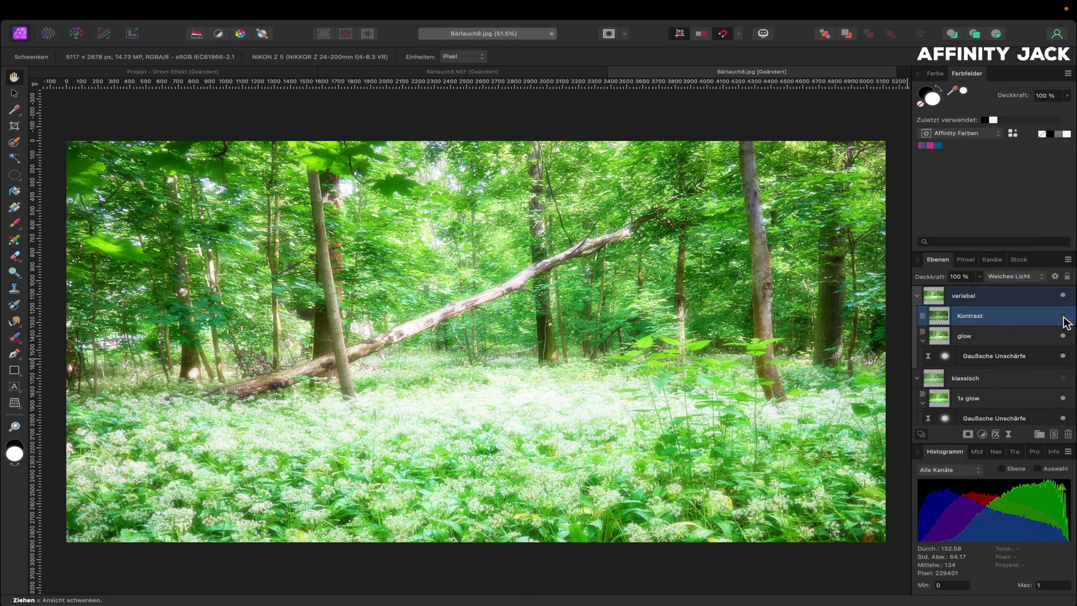
click(1063, 315)
click(1063, 315)
click(1063, 316)
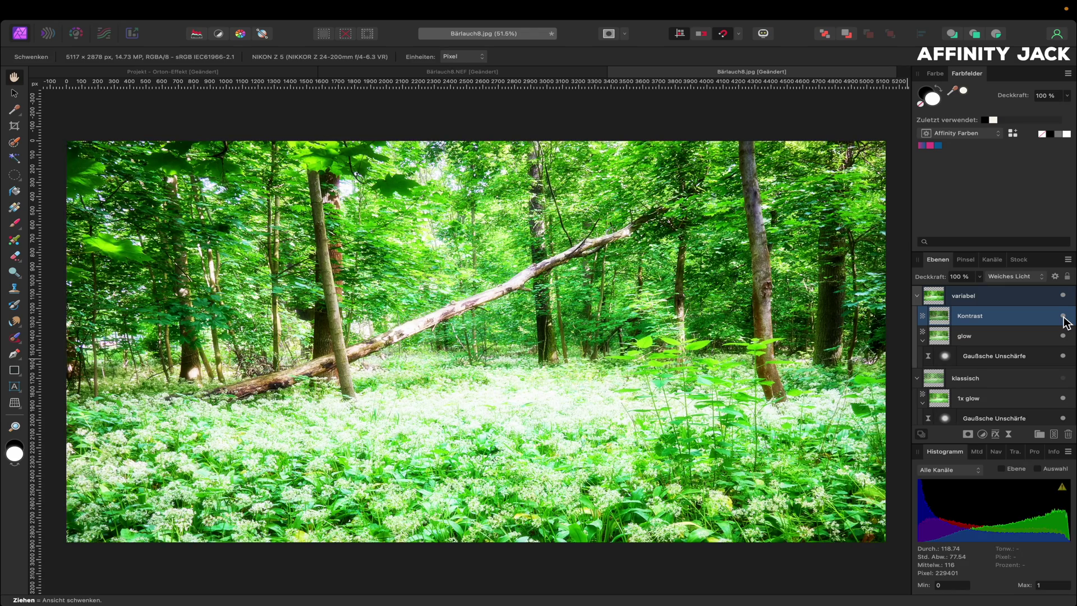
click(1063, 315)
click(984, 433)
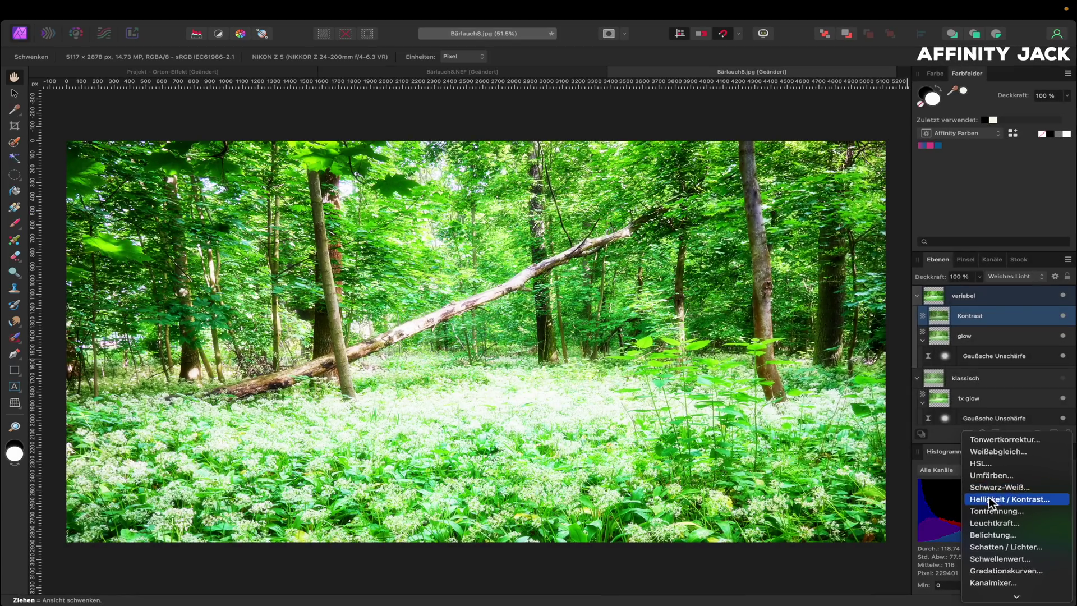
click(988, 497)
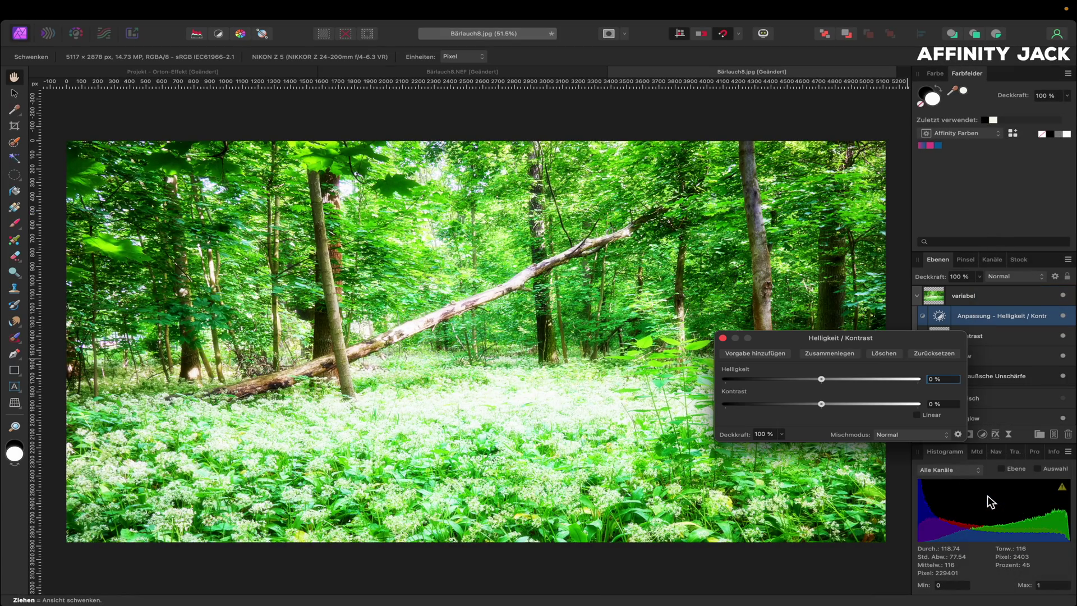
mouse_move(821, 404)
mouse_down()
mouse_move(793, 404)
mouse_move(817, 404)
mouse_up()
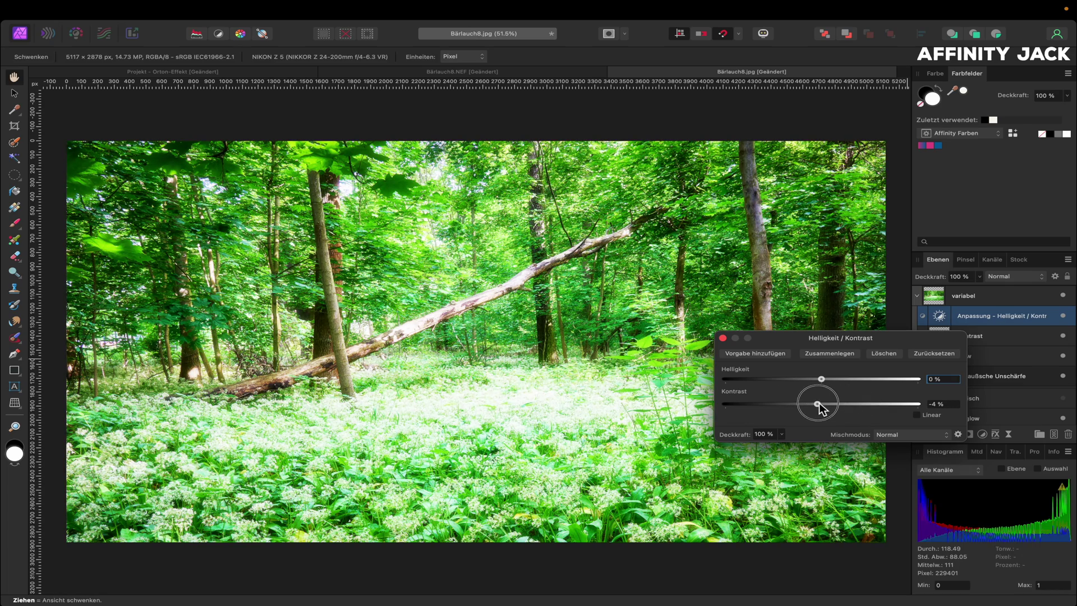
click(884, 355)
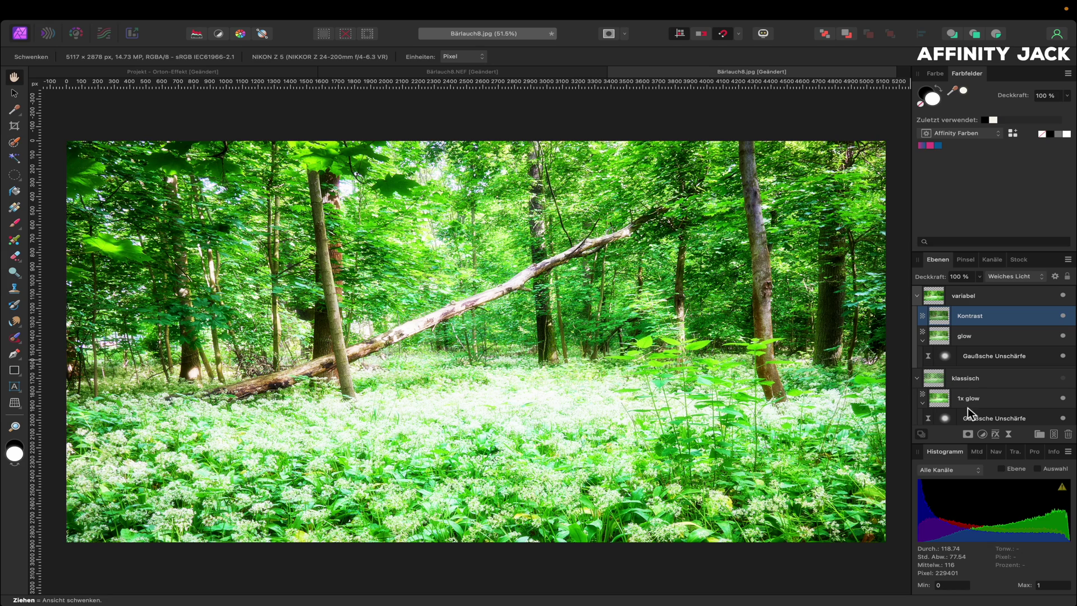
click(982, 434)
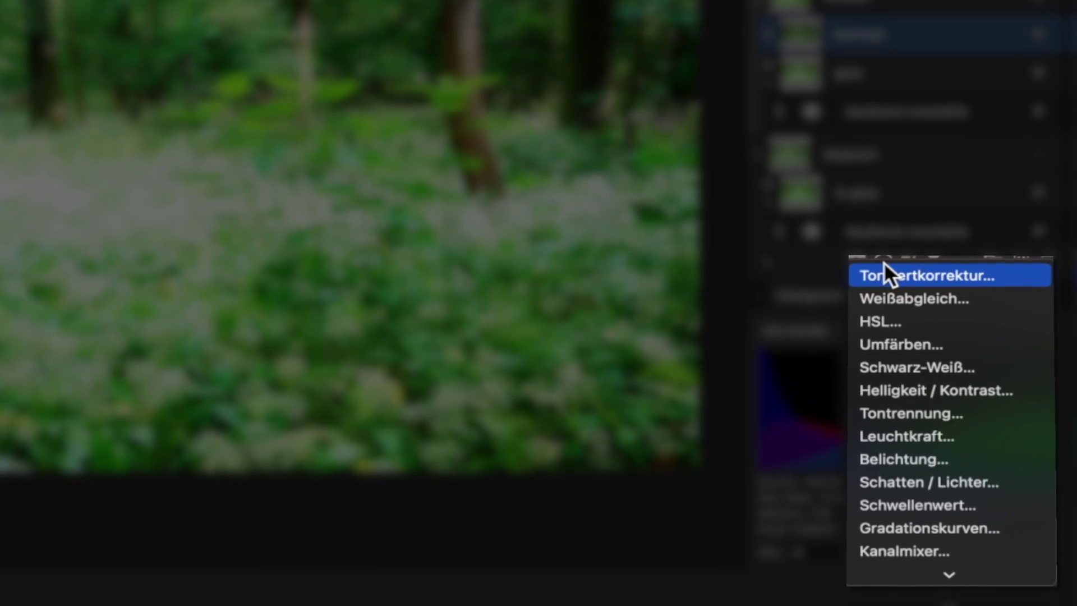
click(892, 275)
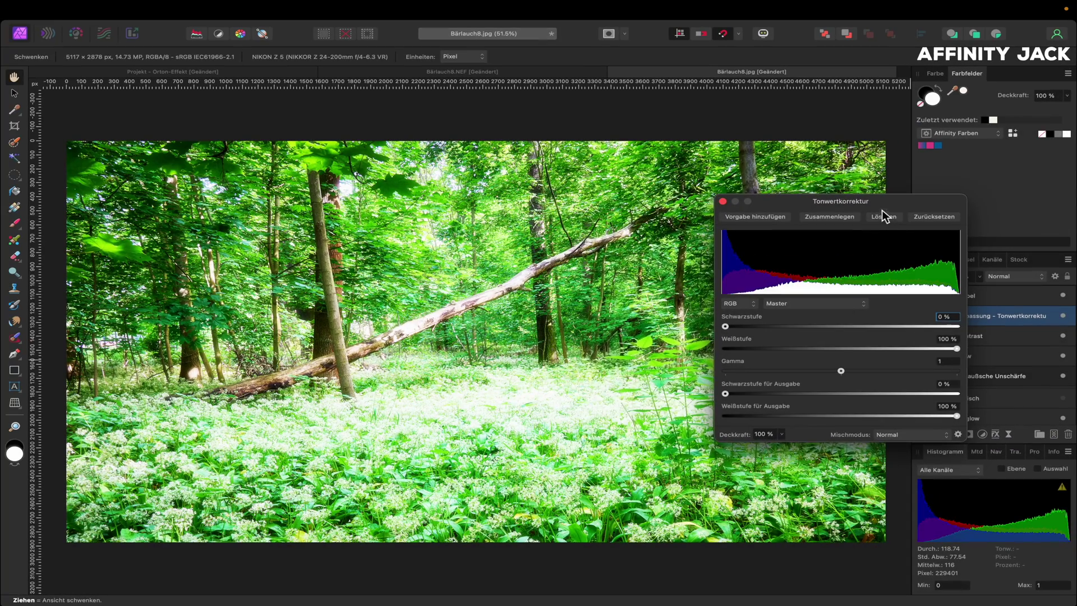
drag(867, 191, 744, 163)
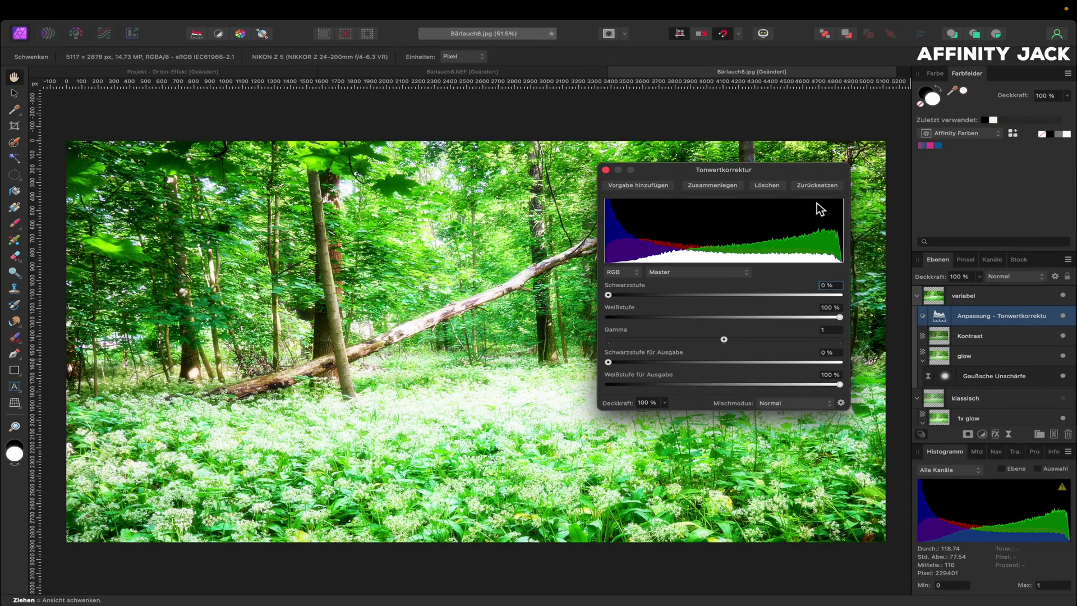
drag(941, 323, 954, 335)
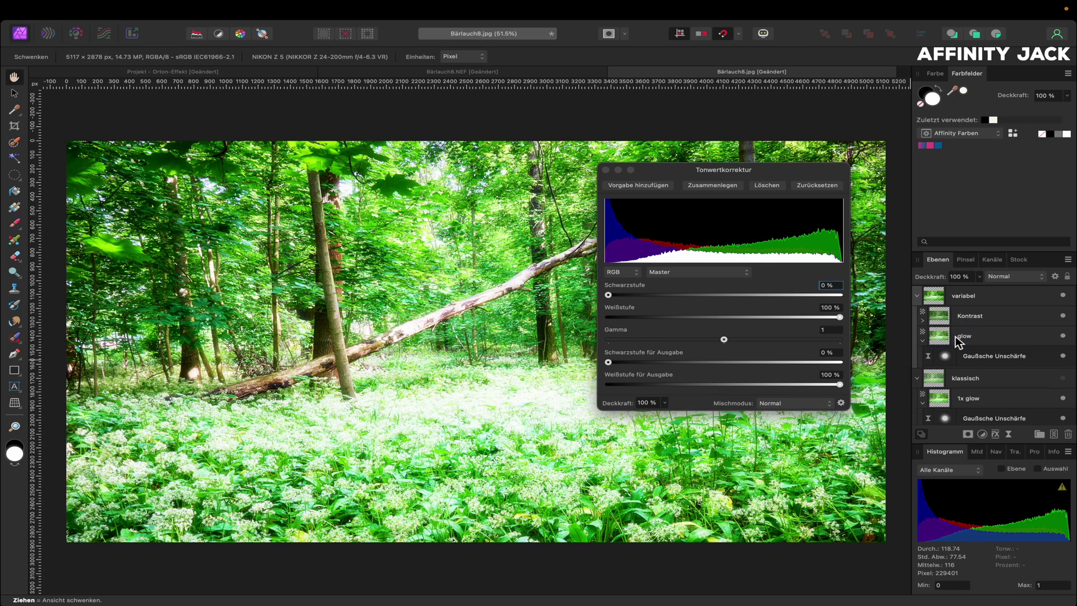
click(922, 321)
mouse_move(724, 340)
mouse_down()
mouse_move(780, 343)
mouse_move(728, 348)
mouse_move(738, 347)
mouse_up()
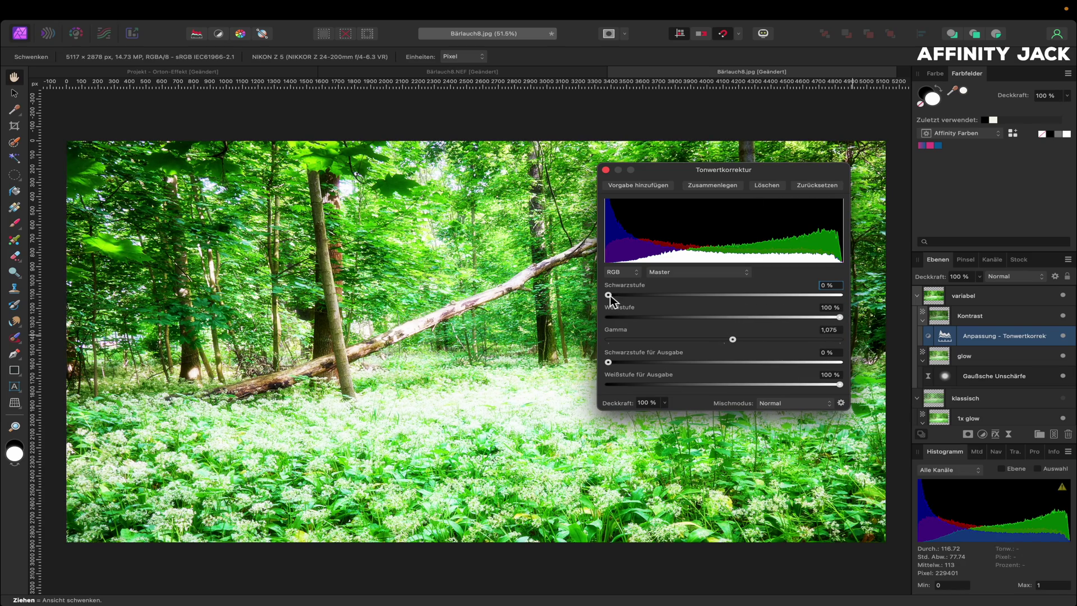
mouse_move(609, 295)
mouse_down()
mouse_move(672, 302)
mouse_move(622, 292)
mouse_up()
click(766, 188)
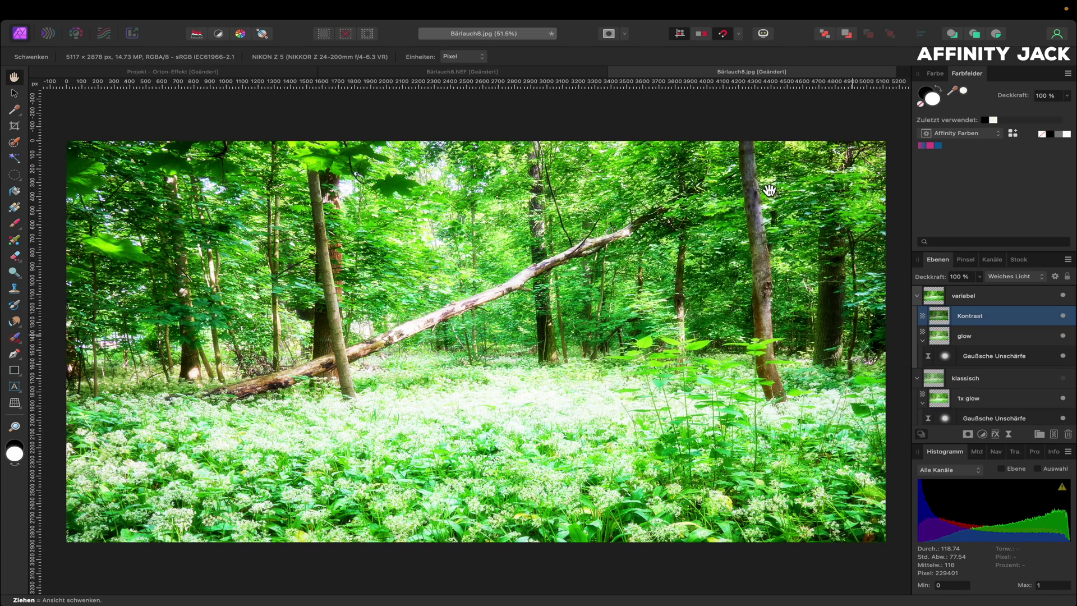
- Add a Curves adjustment with shadows and midtones pulled down, then compare it on and off
click(982, 435)
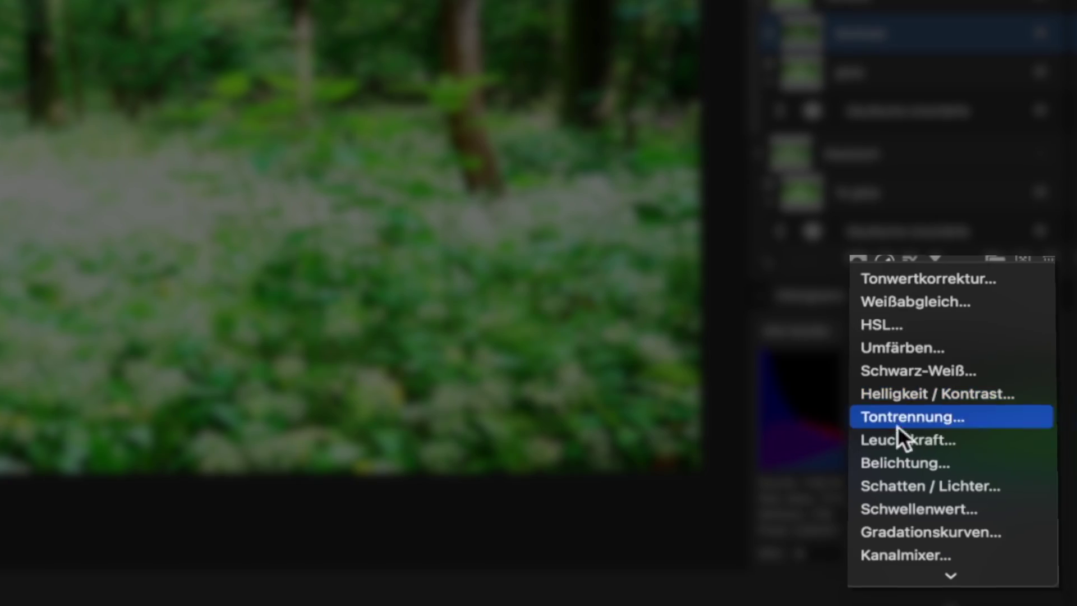
click(898, 530)
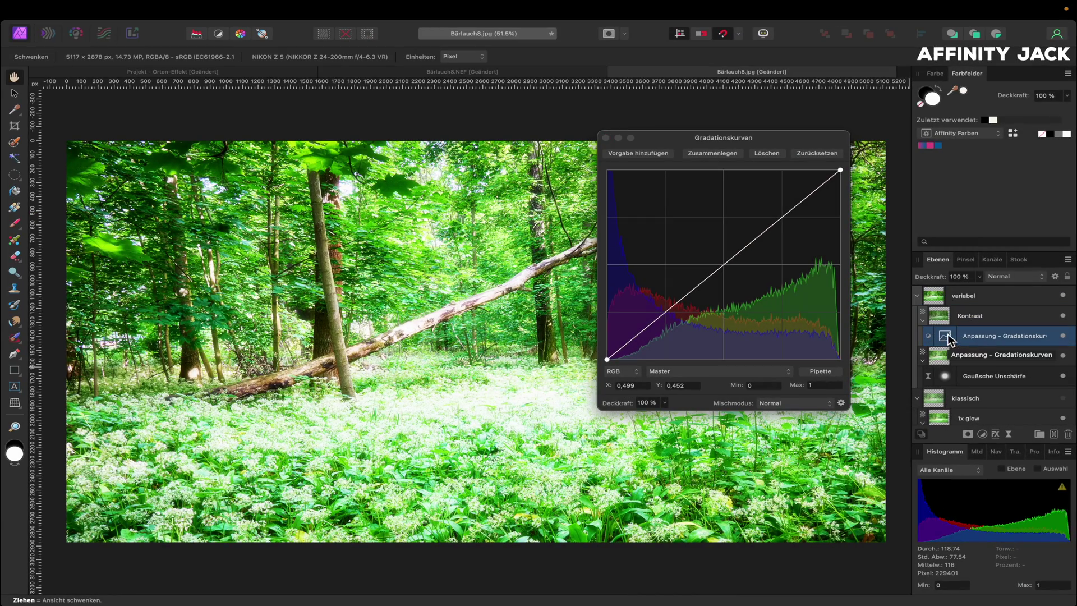
click(724, 267)
click(781, 218)
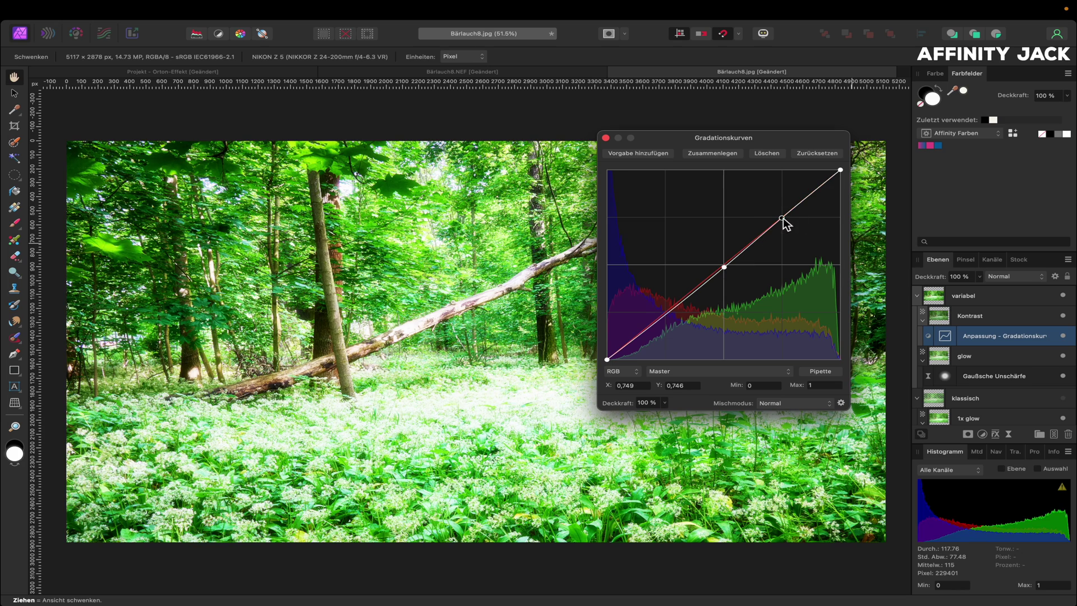
click(667, 312)
drag(668, 313, 668, 333)
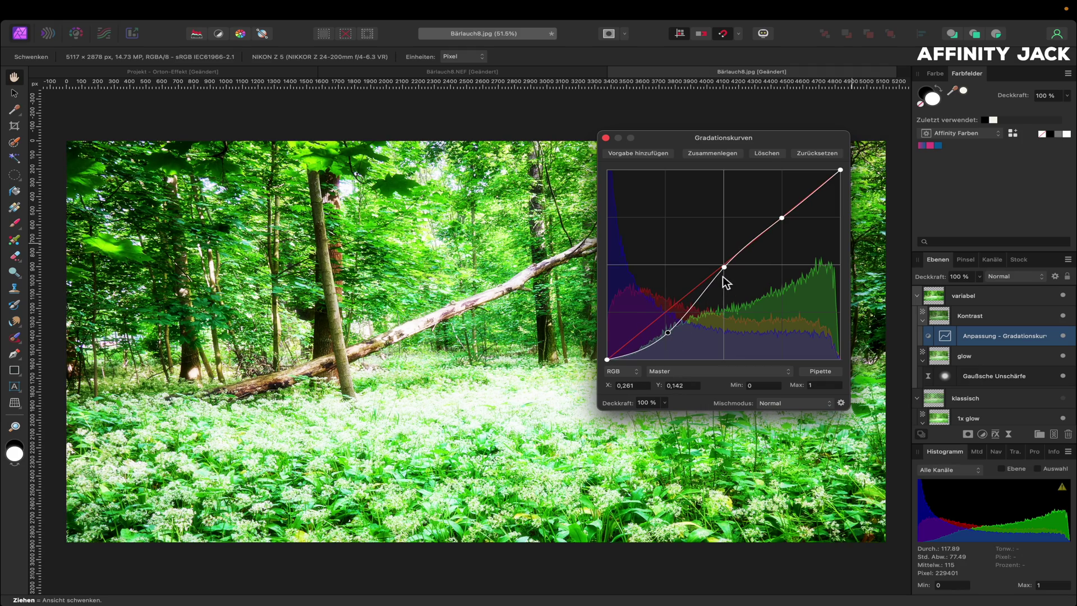
drag(724, 267, 724, 290)
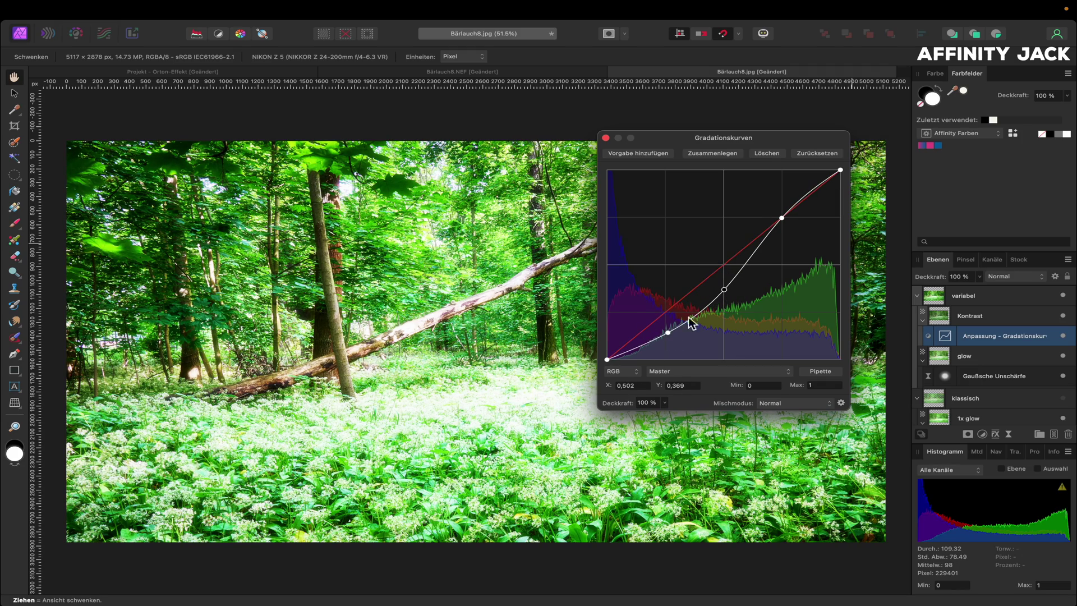
click(606, 138)
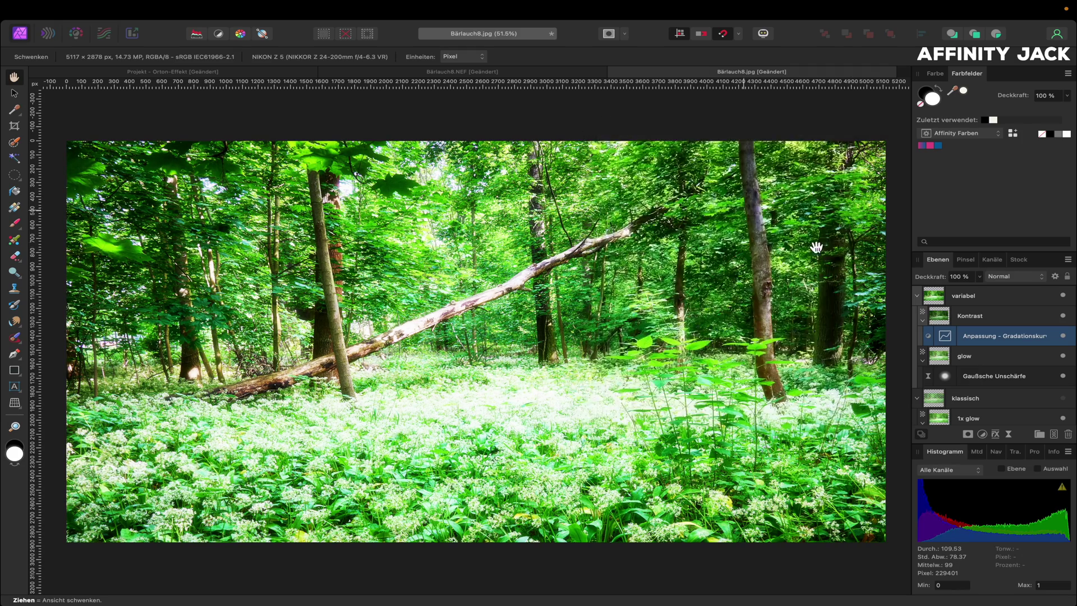
click(1063, 336)
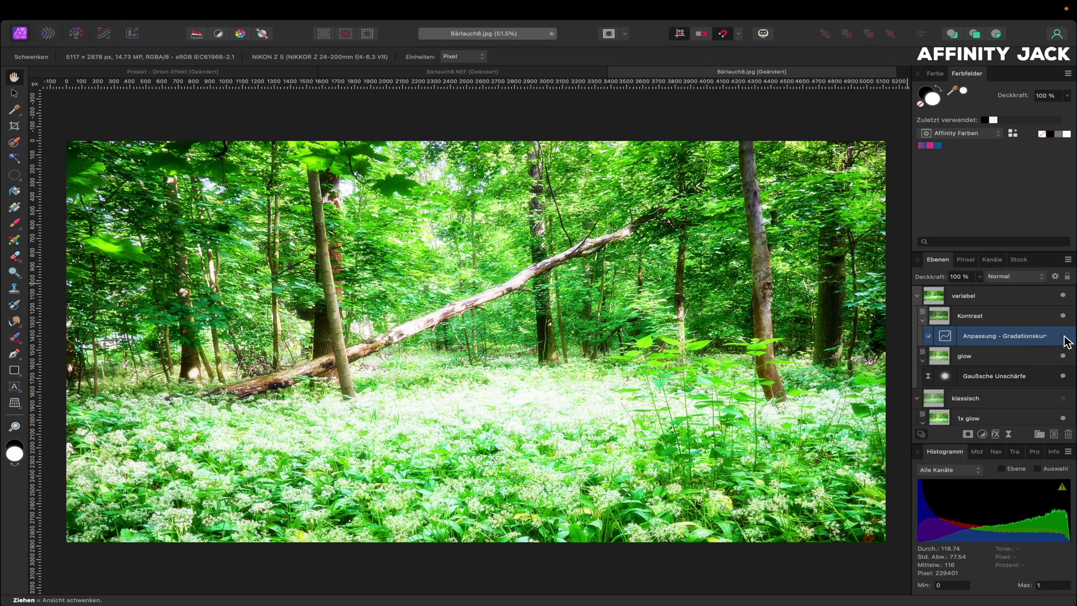
click(1064, 336)
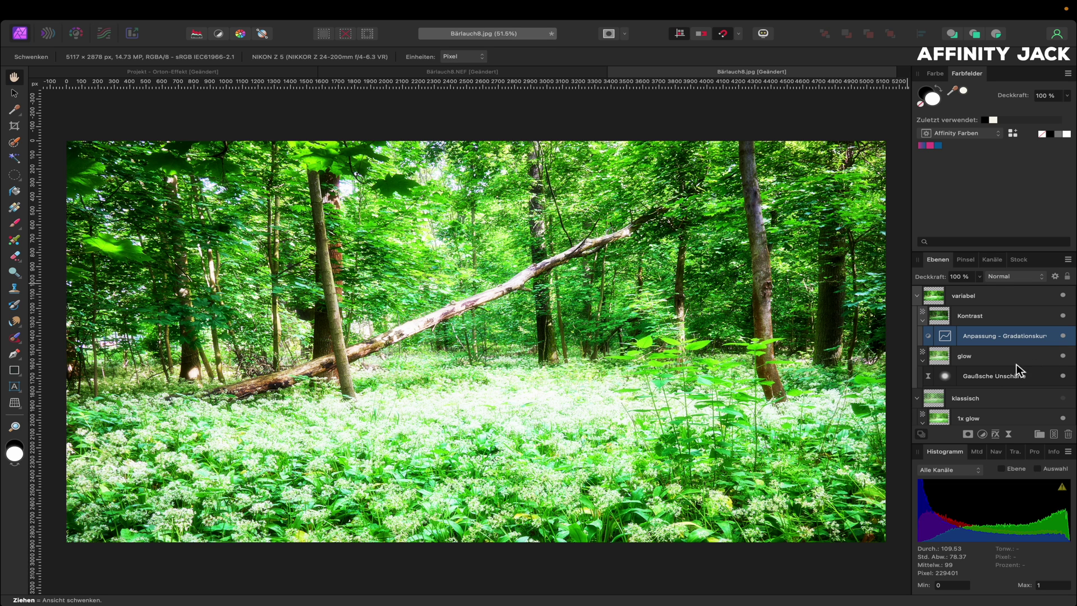
click(970, 378)
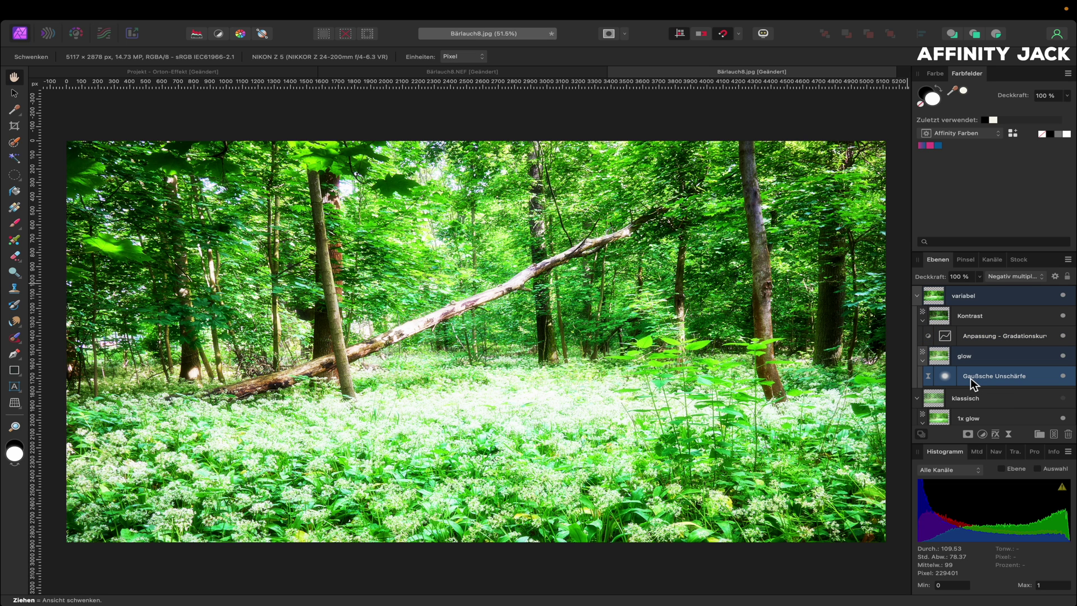
- Switch to the Paint Brush at 50% opacity and about 134 px size
key(b)
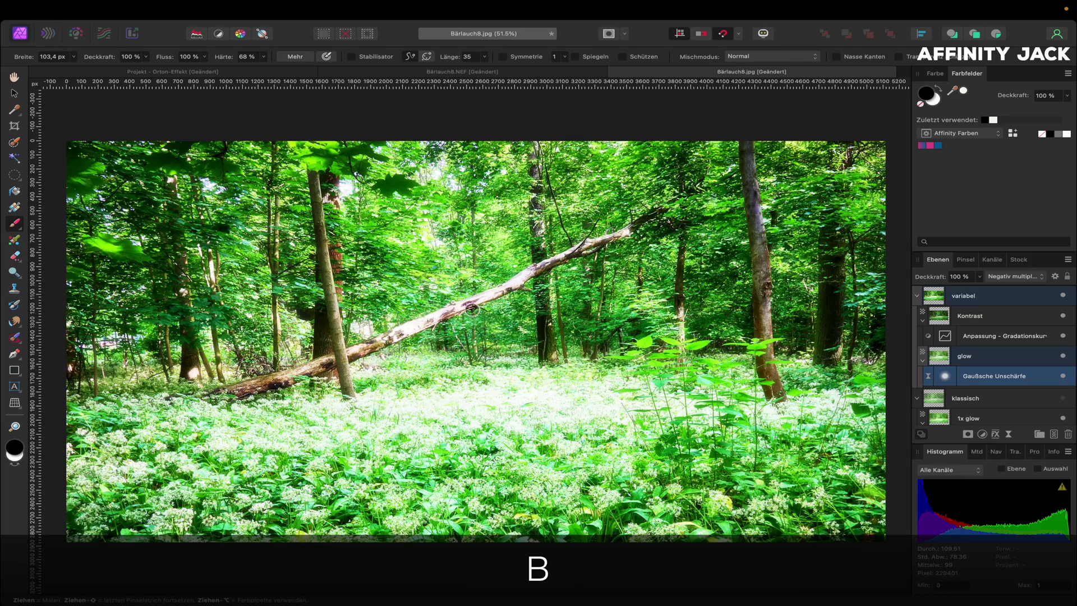
scroll(471, 309, up, 3)
scroll(471, 309, up, 2)
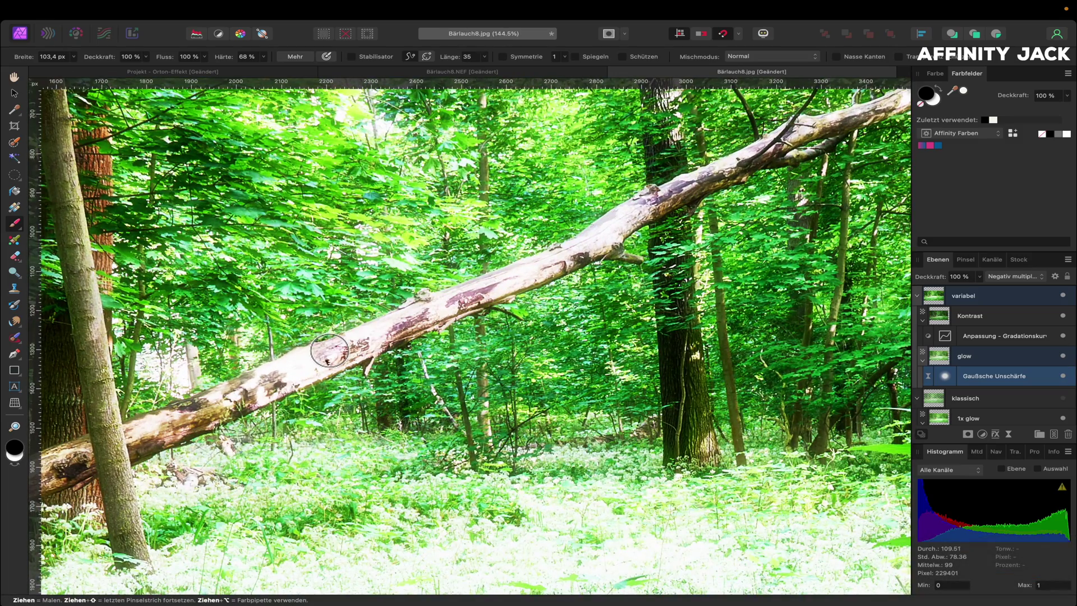
scroll(329, 350, left, 10)
scroll(329, 350, down, 3)
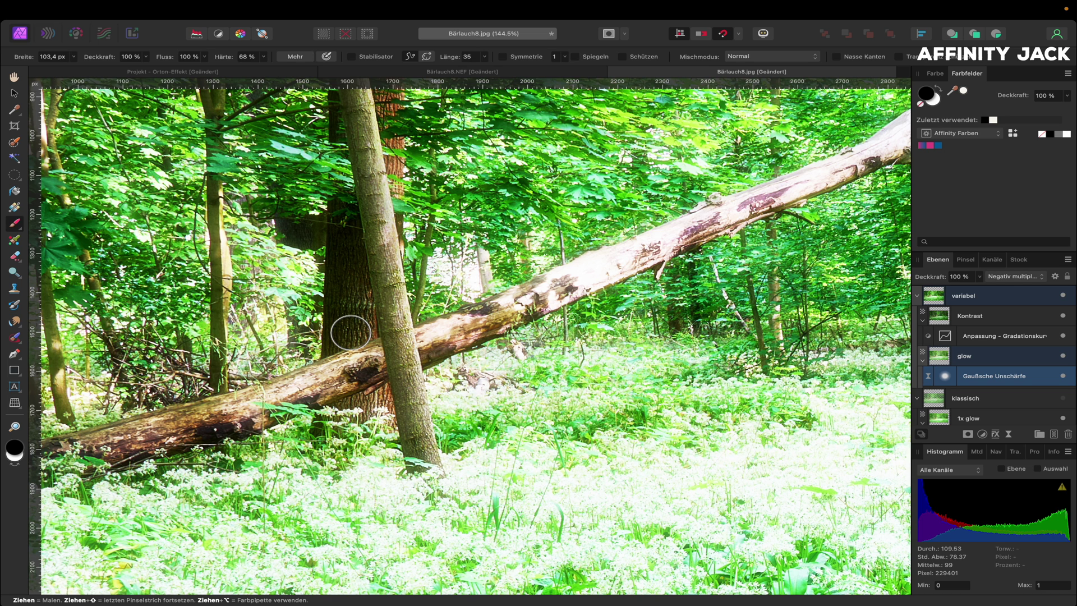
key(5)
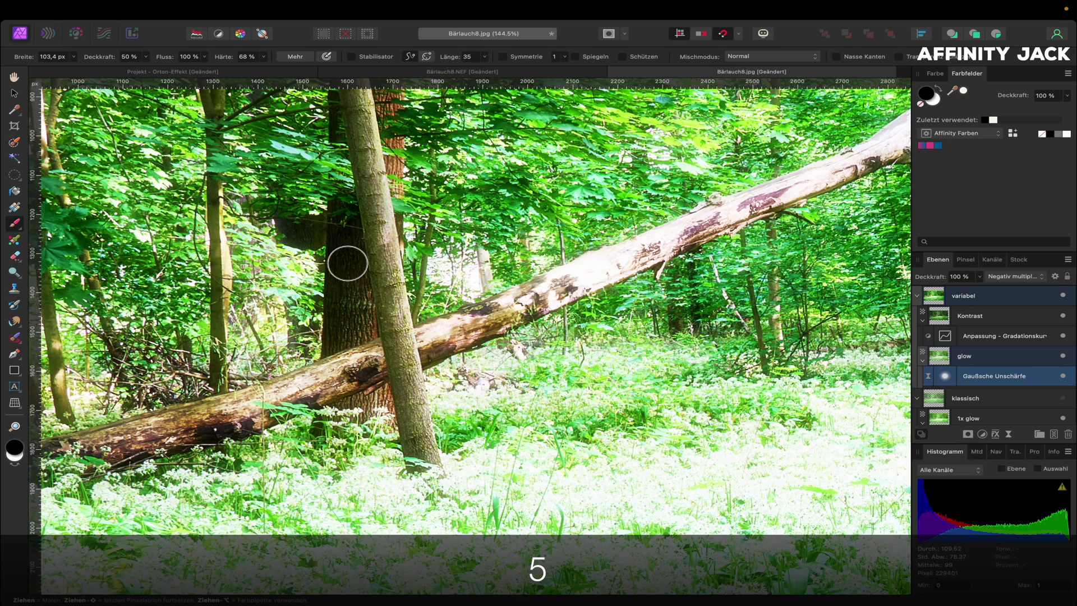
drag(346, 259, 364, 259)
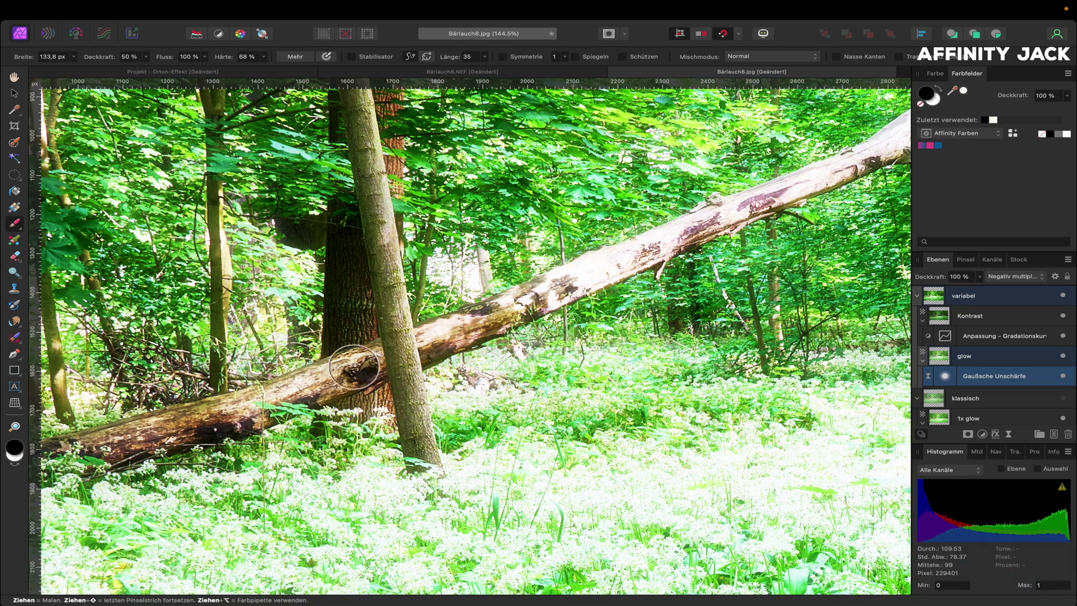
- Paint the blur mask over the tree trunks and fallen log, then fit the photo in view
drag(350, 403, 346, 264)
scroll(346, 265, up, 5)
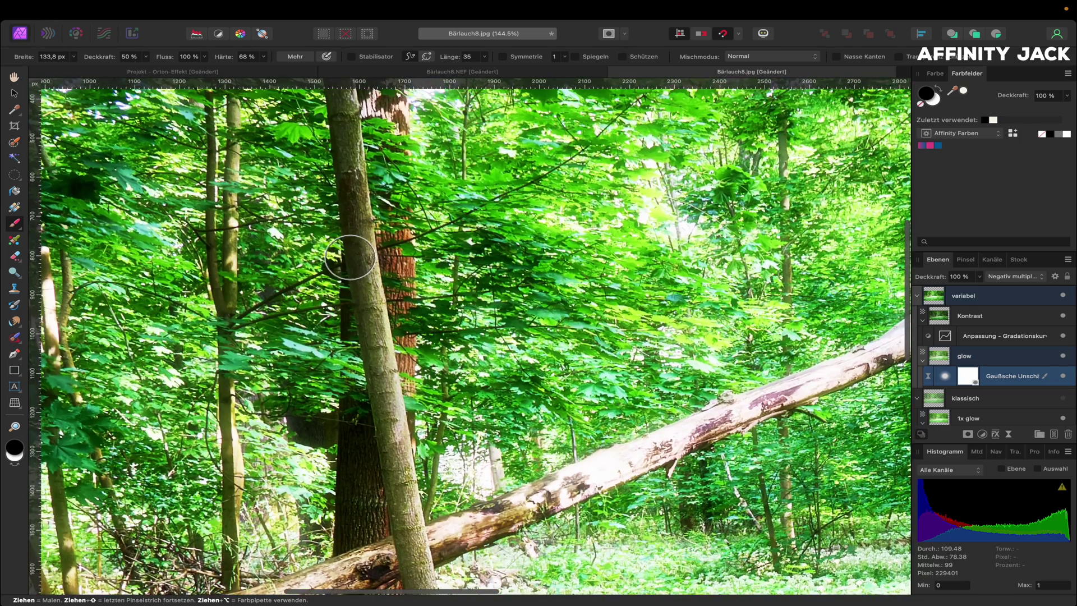
drag(379, 319, 397, 481)
mouse_move(649, 449)
mouse_down()
mouse_move(537, 506)
mouse_move(606, 466)
mouse_up()
scroll(606, 466, right, 10)
mouse_move(567, 336)
mouse_down()
mouse_move(270, 476)
mouse_move(510, 364)
mouse_up()
scroll(511, 365, right, 5)
scroll(510, 364, up, 2)
drag(404, 347, 673, 230)
drag(415, 132, 416, 307)
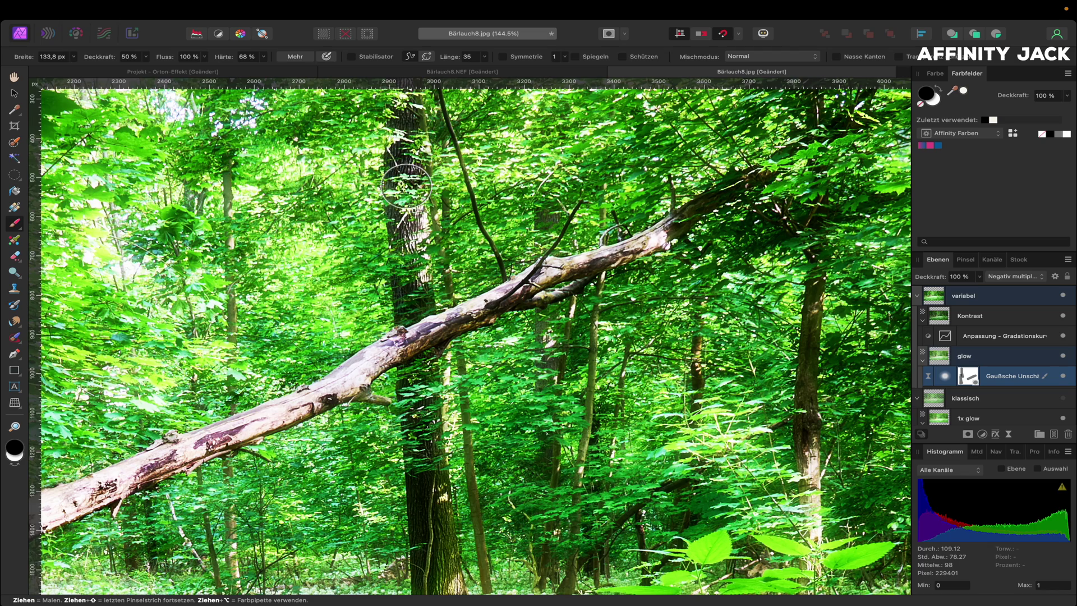
scroll(416, 308, down, 5)
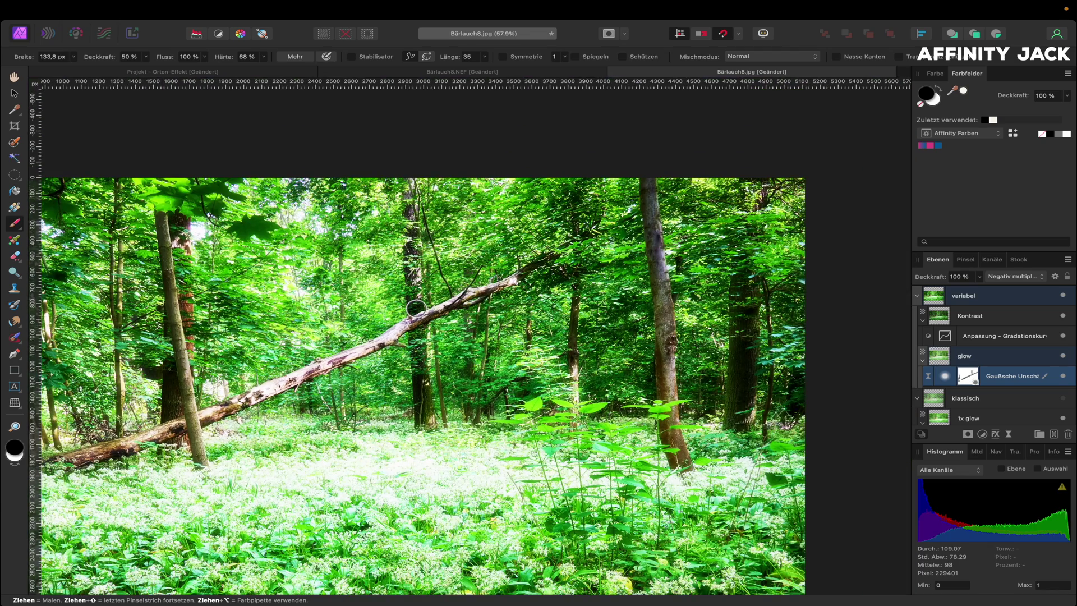
key(super+0)
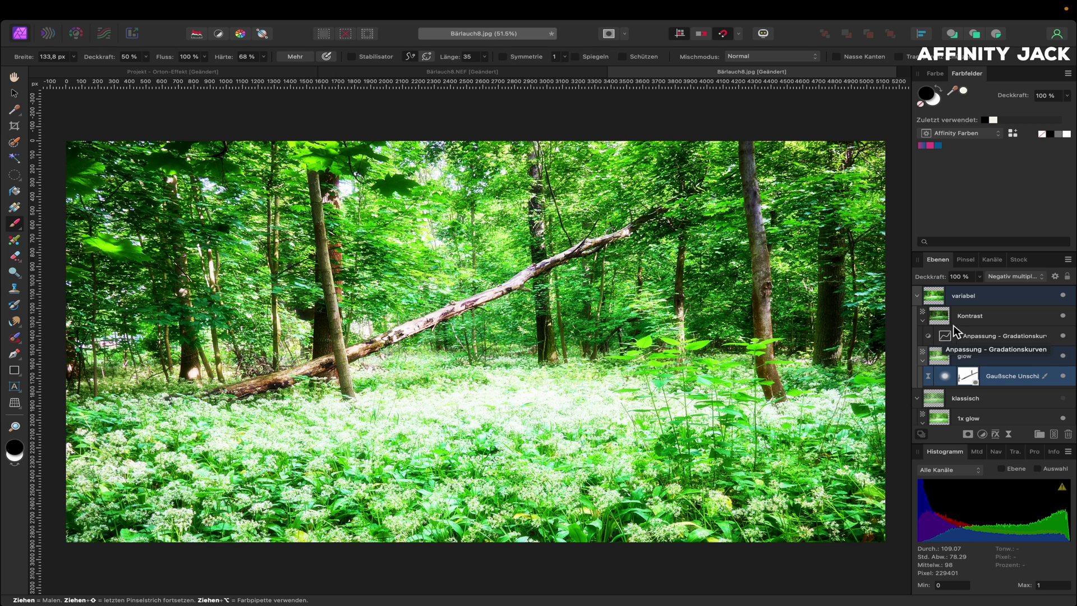
click(1063, 295)
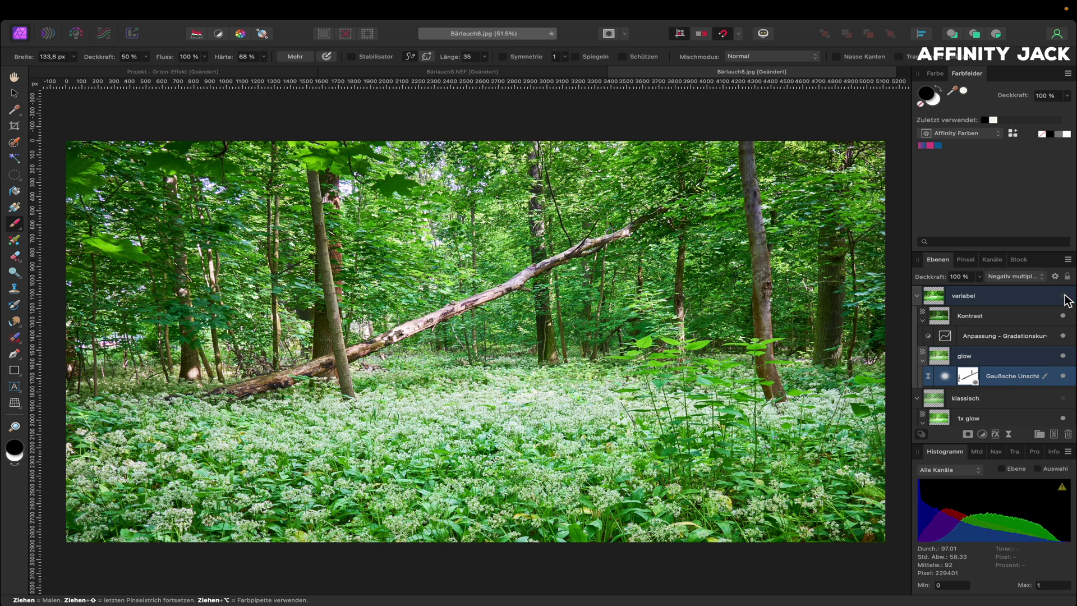
scroll(1045, 411, down, 2)
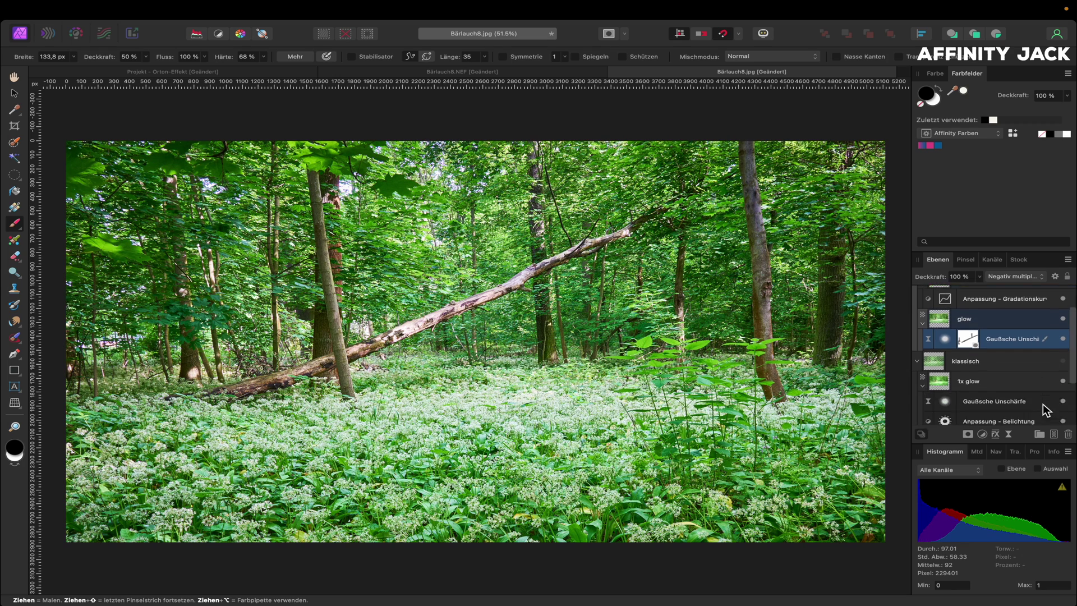
click(1063, 357)
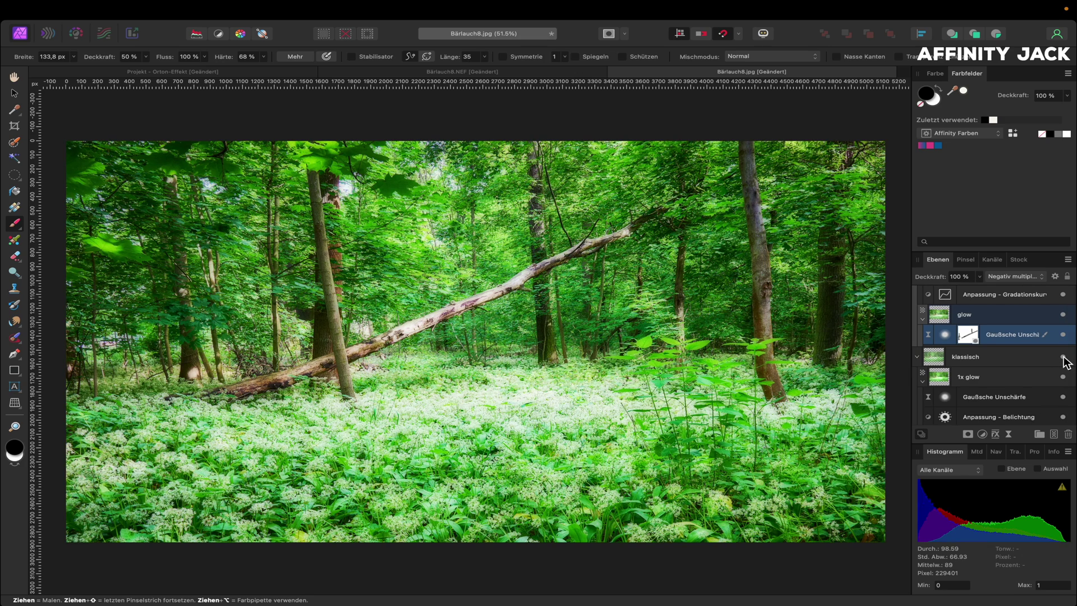
click(1062, 357)
scroll(1068, 337, up, 2)
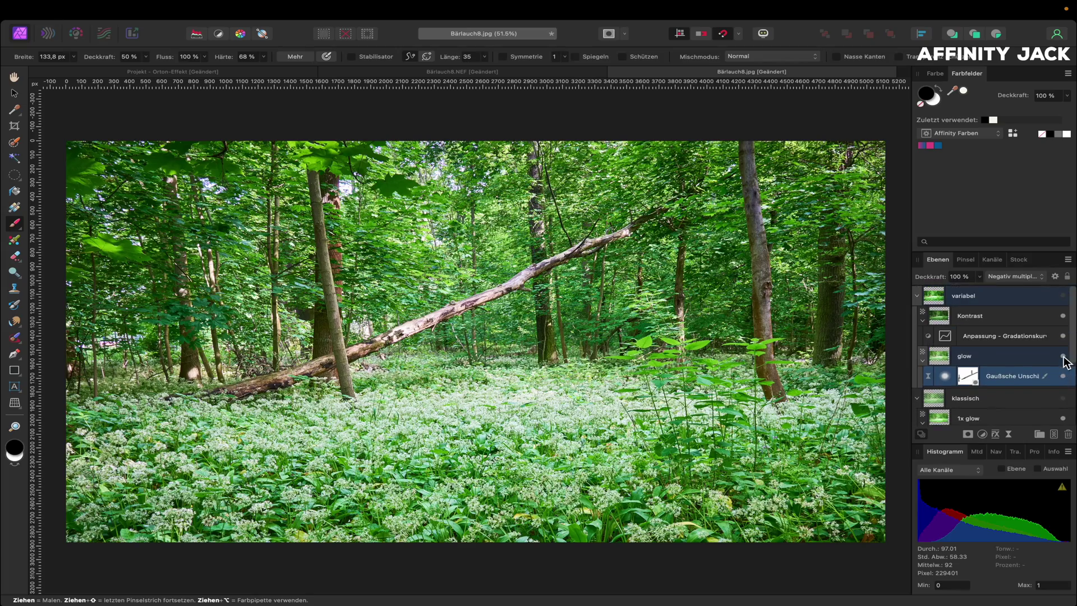
click(1063, 295)
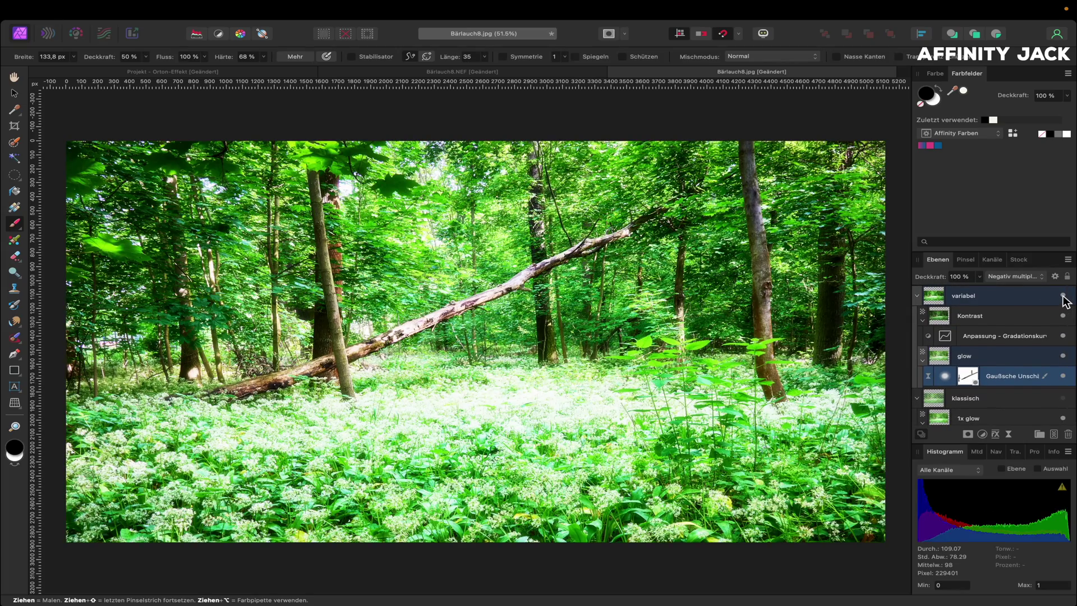